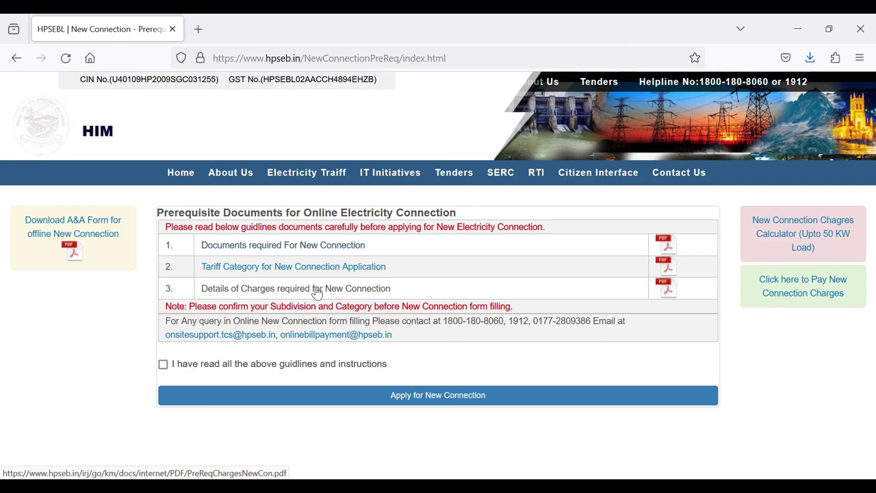
Step: Open the New Connection A&A Form for Domestic Consumer and look through its pages up to the wiring contractor's section
{"action": "left_click", "coordinate": [84, 221]}
{"action": "left_click", "coordinate": [366, 271]}
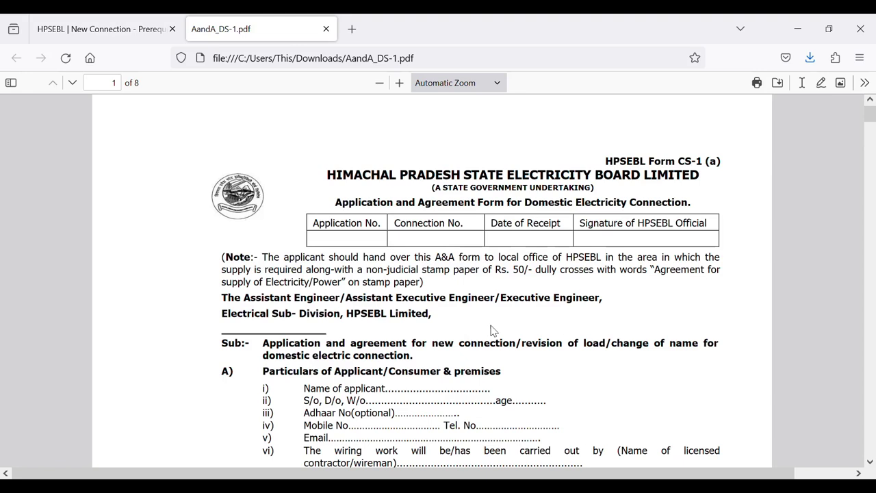
{"action": "scroll", "coordinate": [581, 312], "scroll_direction": "down", "scroll_amount": 3}
{"action": "scroll", "coordinate": [581, 313], "scroll_direction": "down", "scroll_amount": 6}
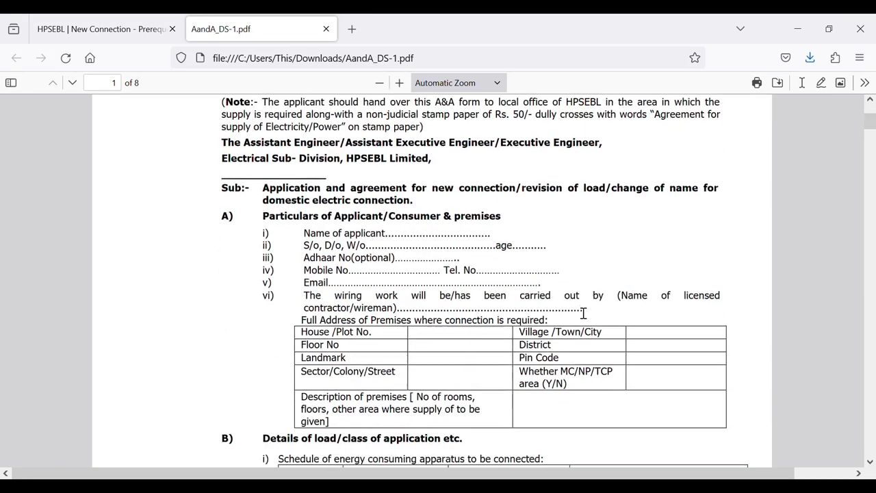
{"action": "scroll", "coordinate": [584, 313], "scroll_direction": "down", "scroll_amount": 10}
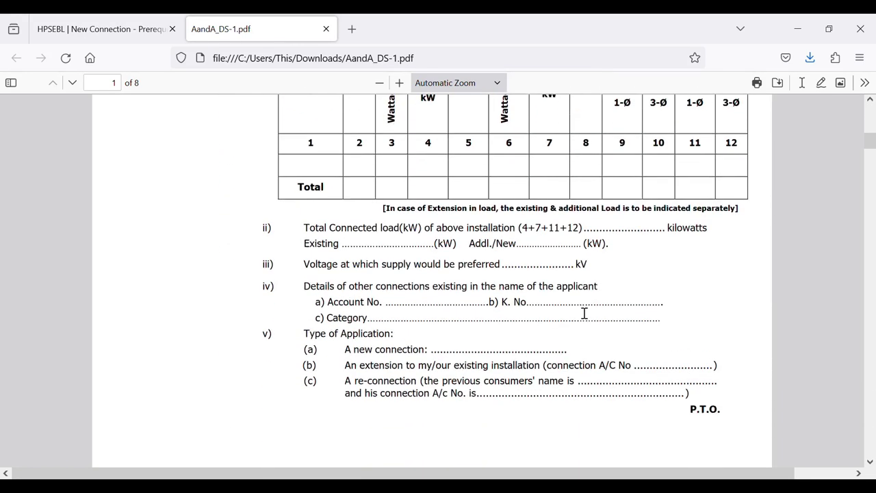
{"action": "scroll", "coordinate": [584, 313], "scroll_direction": "down", "scroll_amount": 14}
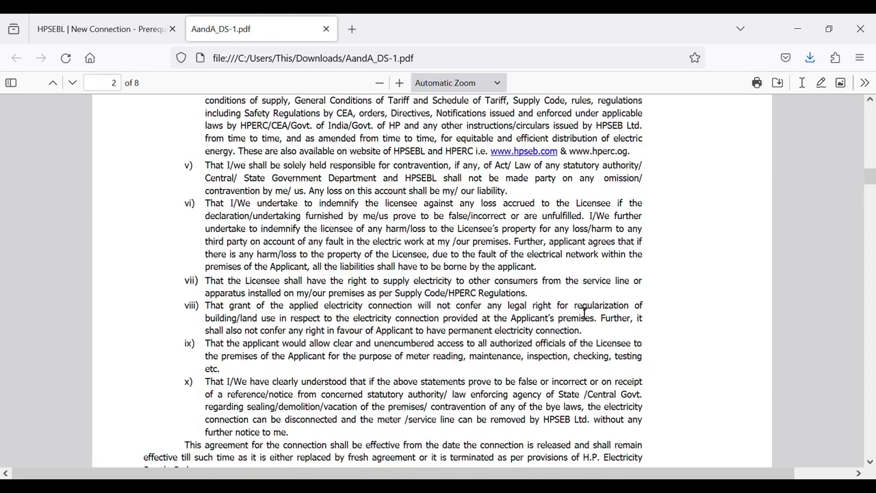
{"action": "scroll", "coordinate": [579, 312], "scroll_direction": "down", "scroll_amount": 10}
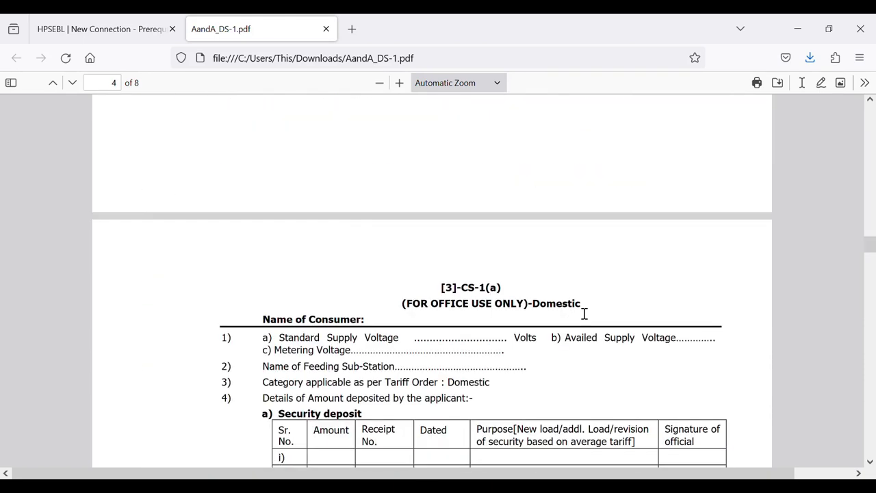
{"action": "scroll", "coordinate": [580, 312], "scroll_direction": "down", "scroll_amount": 12}
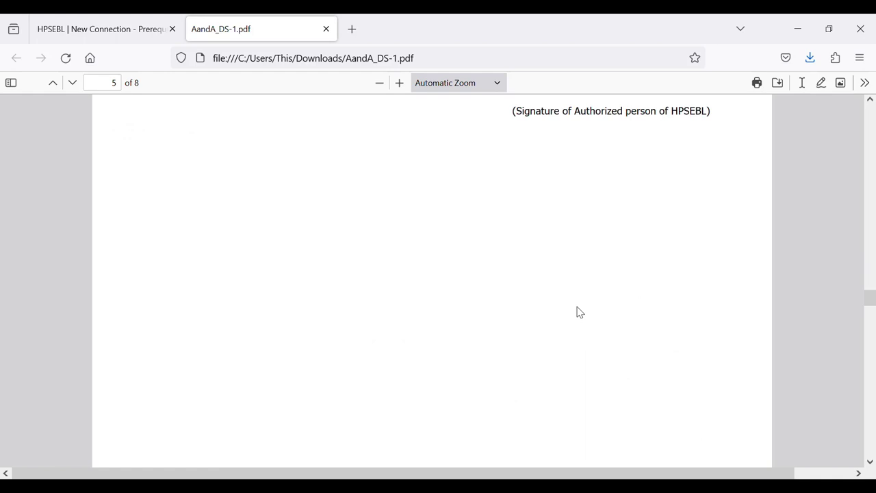
{"action": "scroll", "coordinate": [580, 312], "scroll_direction": "down", "scroll_amount": 12}
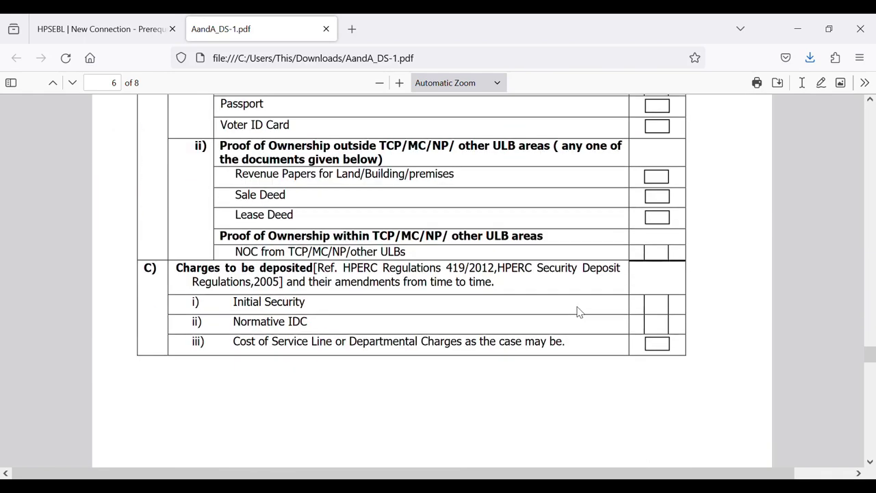
{"action": "scroll", "coordinate": [579, 312], "scroll_direction": "up", "scroll_amount": 3}
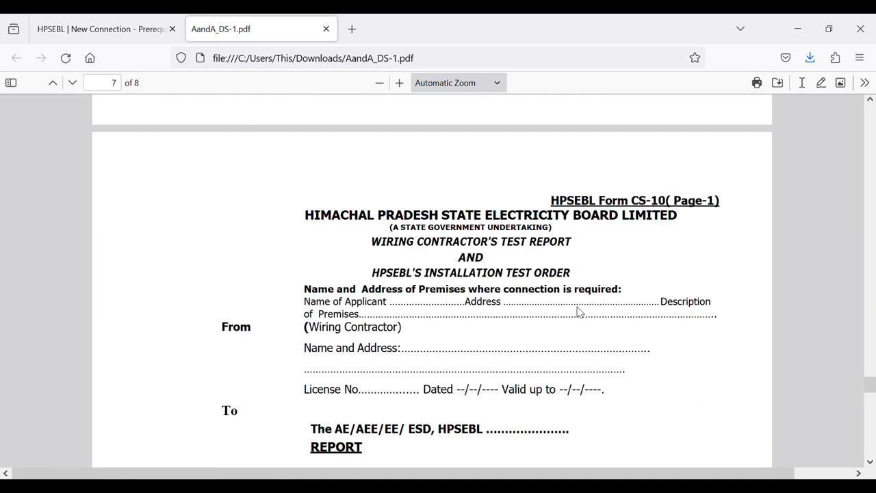
Step: Examine the Wiring Contractor's Test Report in the form, and close the form and the download list
{"action": "left_click_drag", "start_coordinate": [382, 247], "coordinate": [580, 246]}
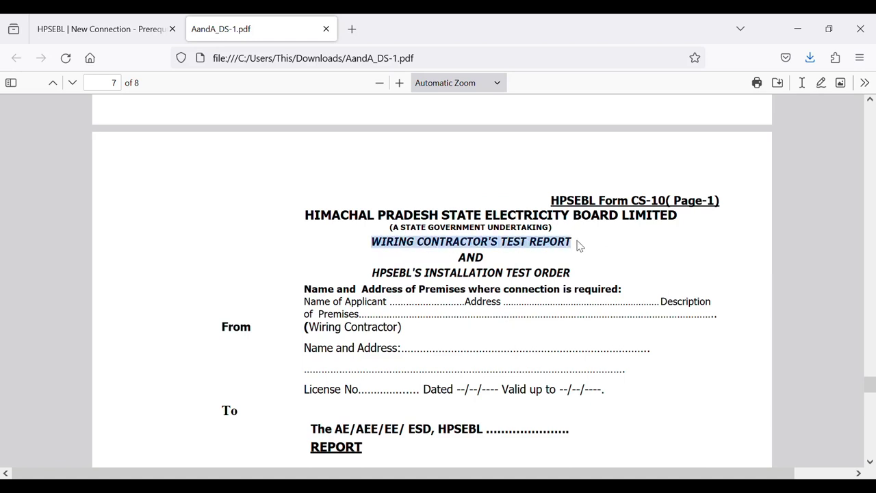
{"action": "scroll", "coordinate": [577, 247], "scroll_direction": "down", "scroll_amount": 6}
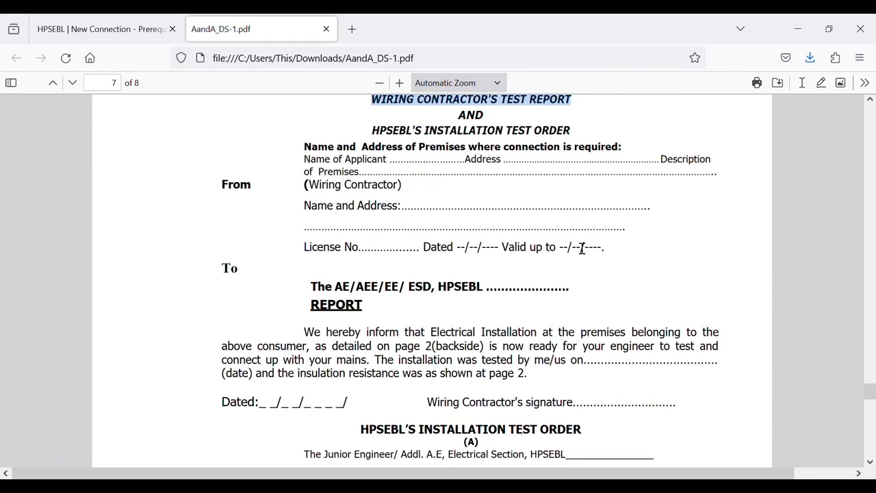
{"action": "scroll", "coordinate": [577, 249], "scroll_direction": "down", "scroll_amount": 12}
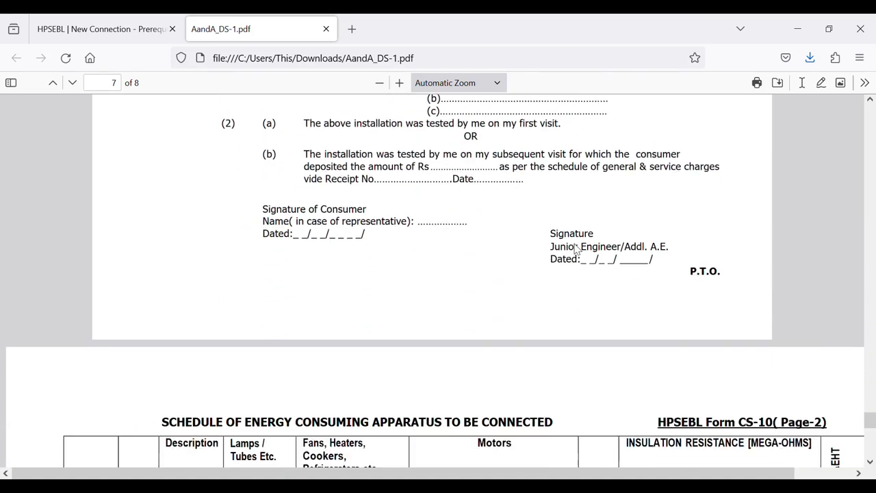
{"action": "key", "text": "ctrl+w"}
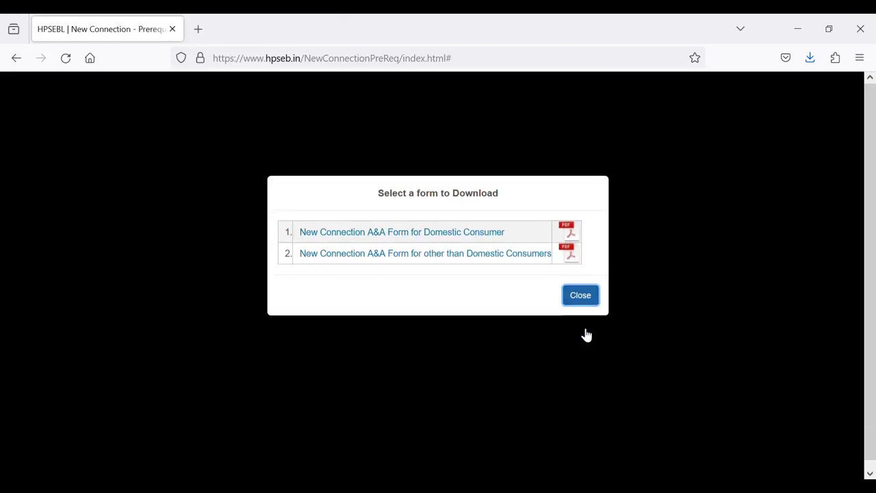
{"action": "left_click", "coordinate": [583, 335]}
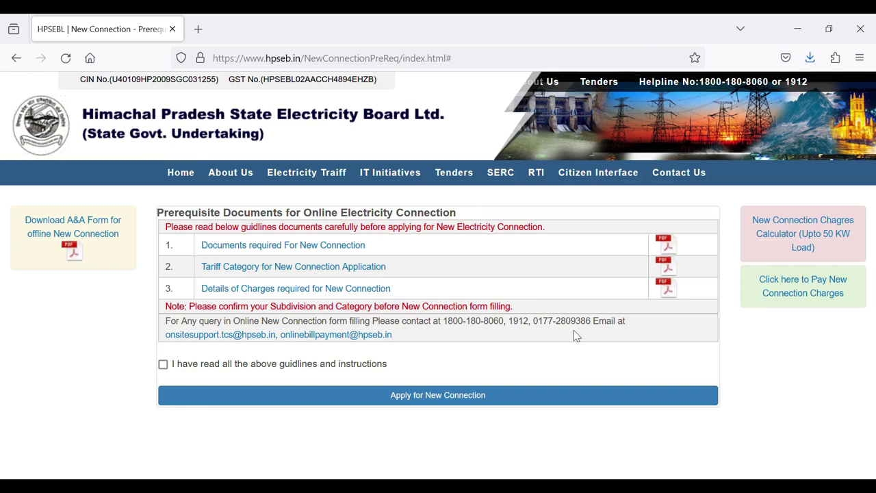
Step: Confirm having read the guidelines and start a new connection application for Connected Load upto 20kW
{"action": "left_click", "coordinate": [163, 364]}
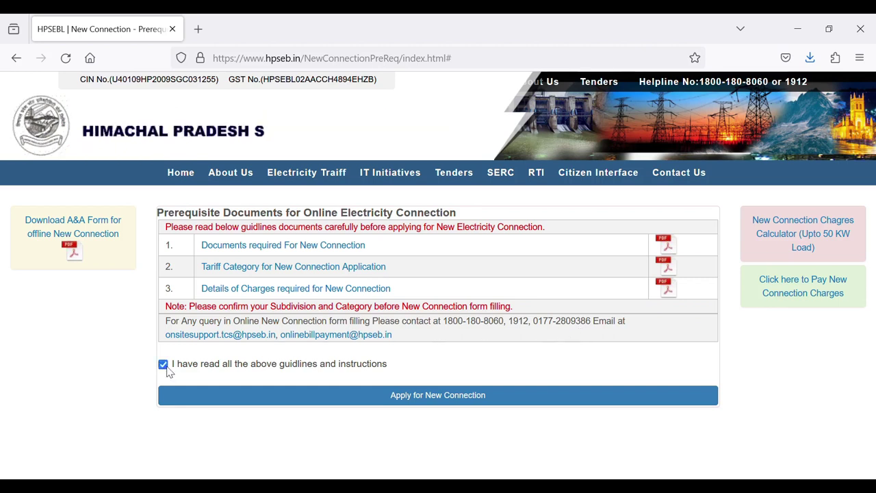
{"action": "left_click", "coordinate": [428, 396]}
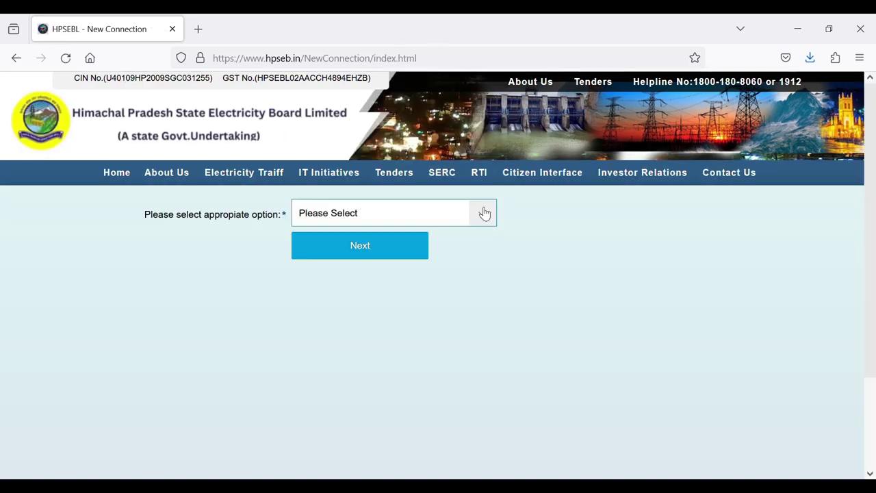
{"action": "left_click", "coordinate": [484, 213]}
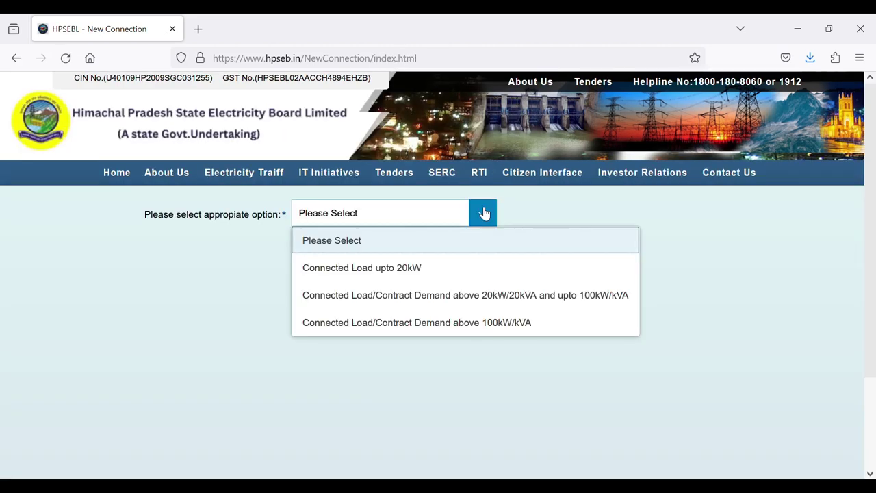
{"action": "left_click", "coordinate": [373, 268]}
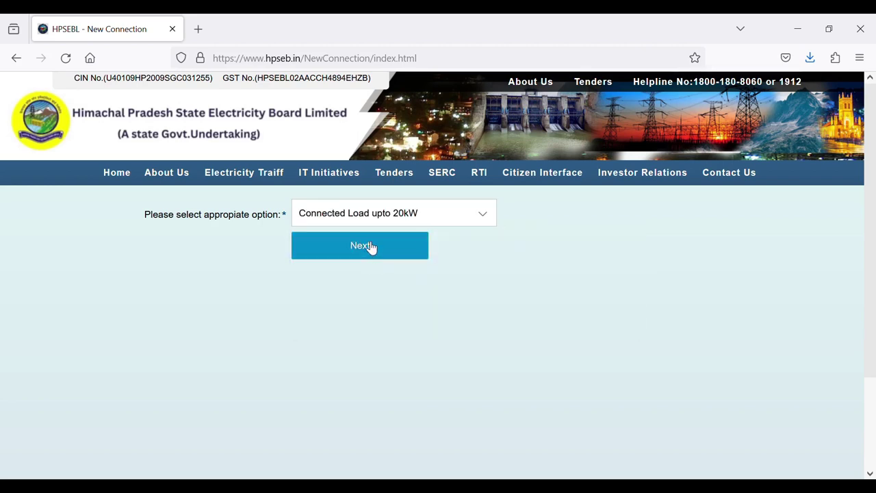
{"action": "left_click", "coordinate": [370, 247]}
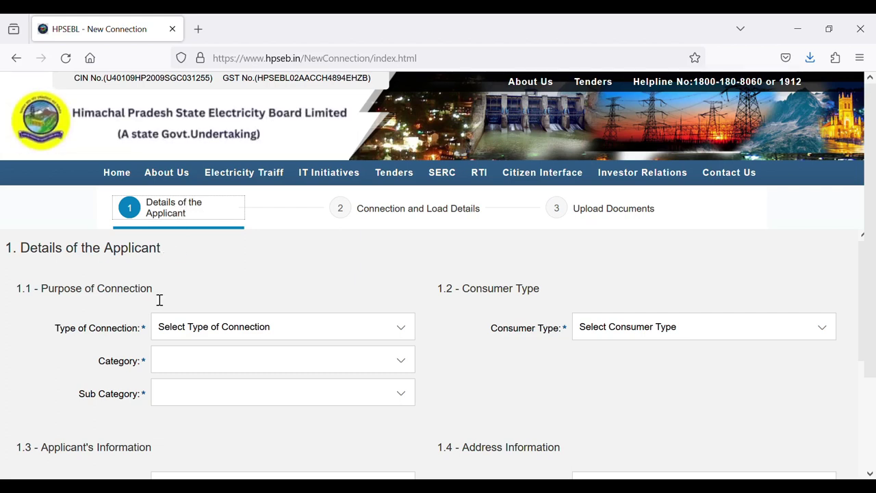
Step: Set the type of connection to Domestic, the sub category to Residential and the consumer type to Individual
{"action": "left_click", "coordinate": [396, 328]}
{"action": "left_click", "coordinate": [195, 381]}
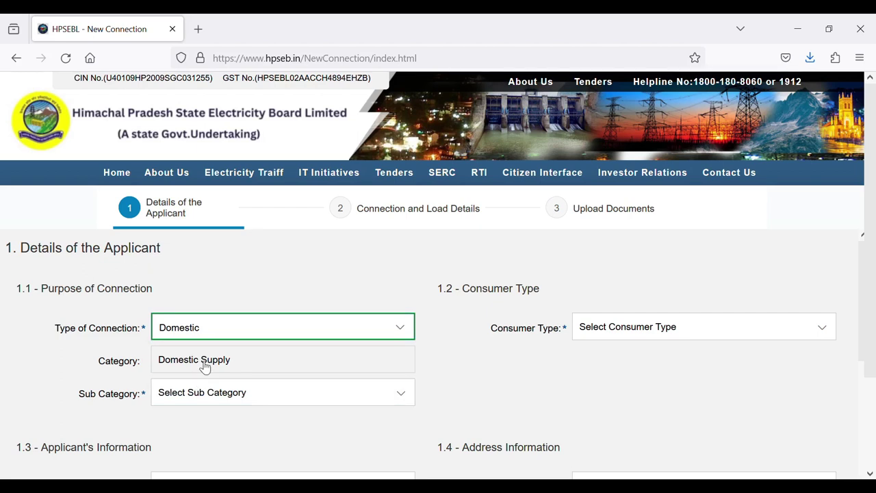
{"action": "left_click", "coordinate": [402, 394]}
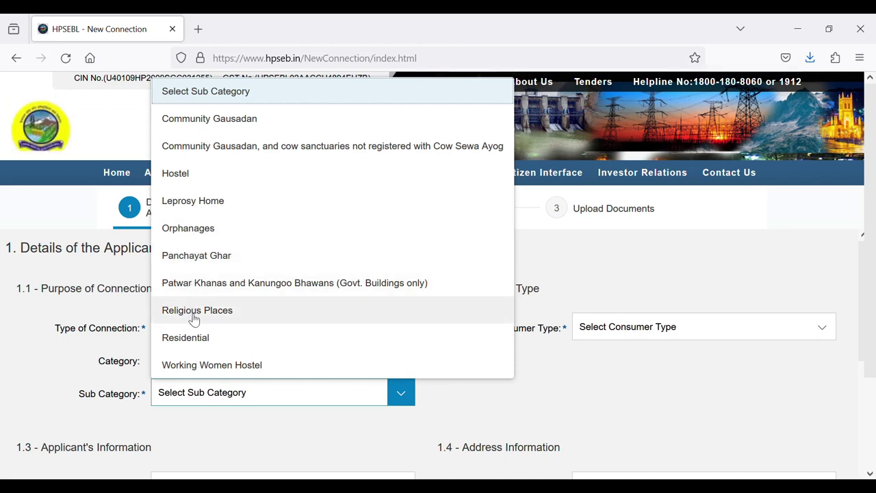
{"action": "left_click", "coordinate": [196, 338]}
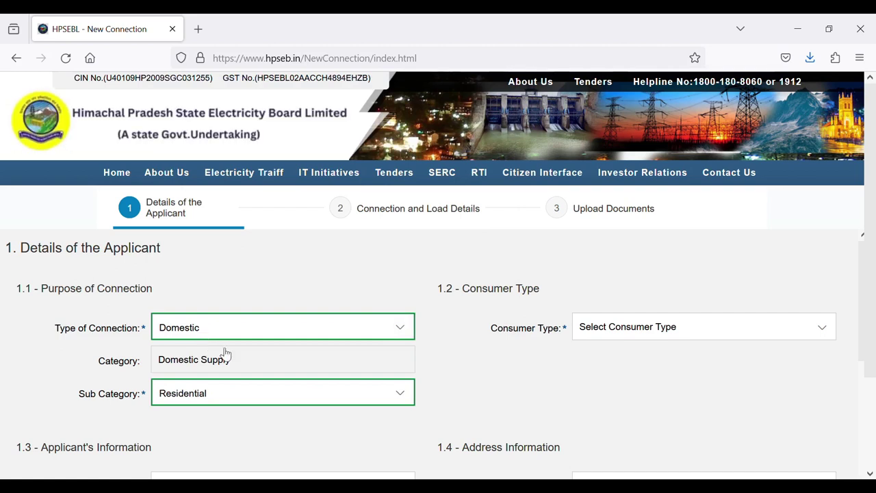
{"action": "left_click", "coordinate": [828, 330]}
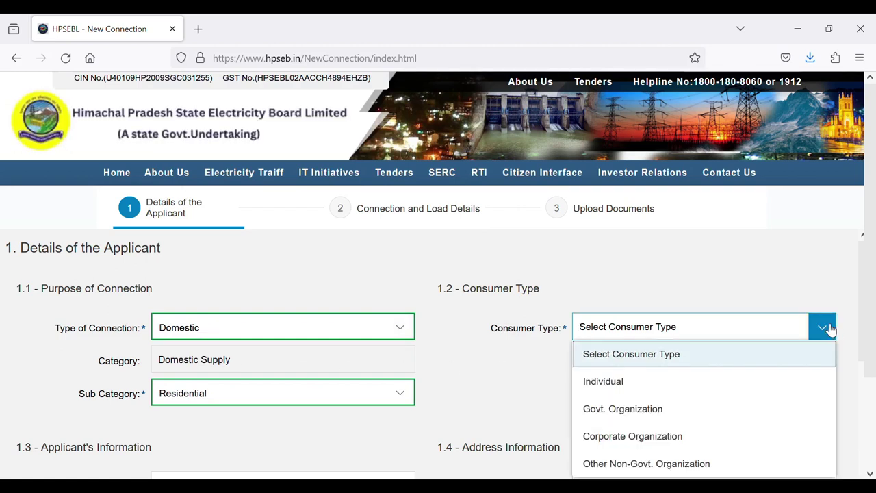
{"action": "left_click", "coordinate": [618, 384]}
Step: Set the applicant's title to Mr. and go over the name, Aadhaar, BPL consumer and PAN fields without filling them
{"action": "scroll", "coordinate": [468, 354], "scroll_direction": "down", "scroll_amount": 3}
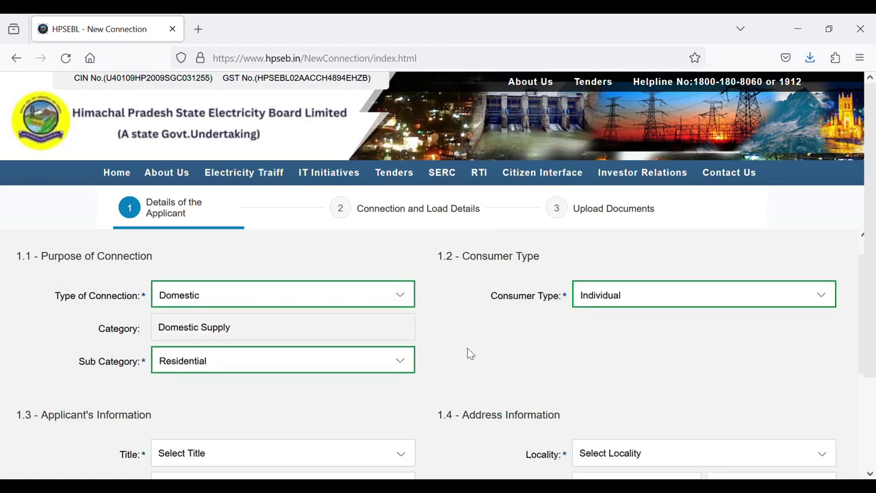
{"action": "scroll", "coordinate": [205, 329], "scroll_direction": "up", "scroll_amount": 2}
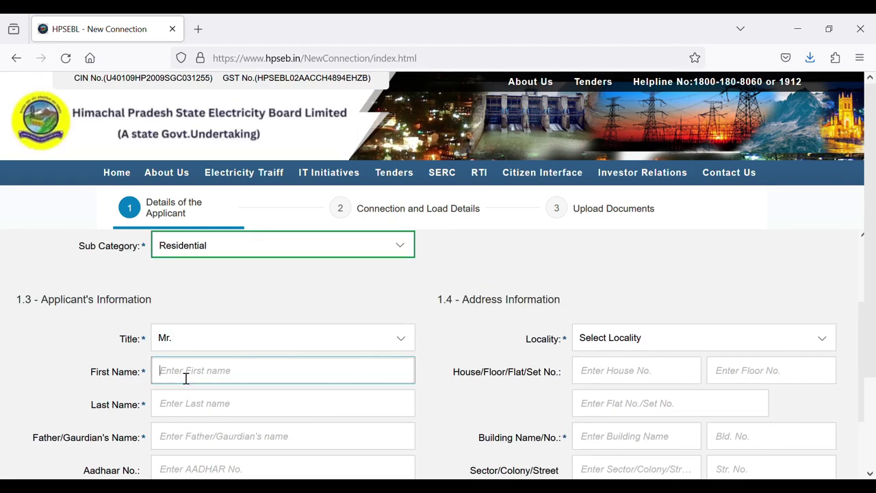
{"action": "left_click", "coordinate": [183, 413]}
{"action": "left_click", "coordinate": [199, 444]}
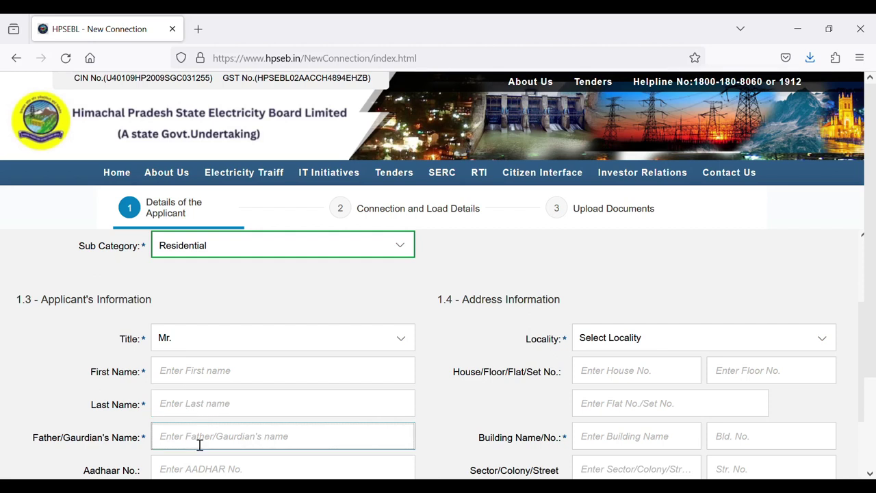
{"action": "scroll", "coordinate": [199, 445], "scroll_direction": "down", "scroll_amount": 2}
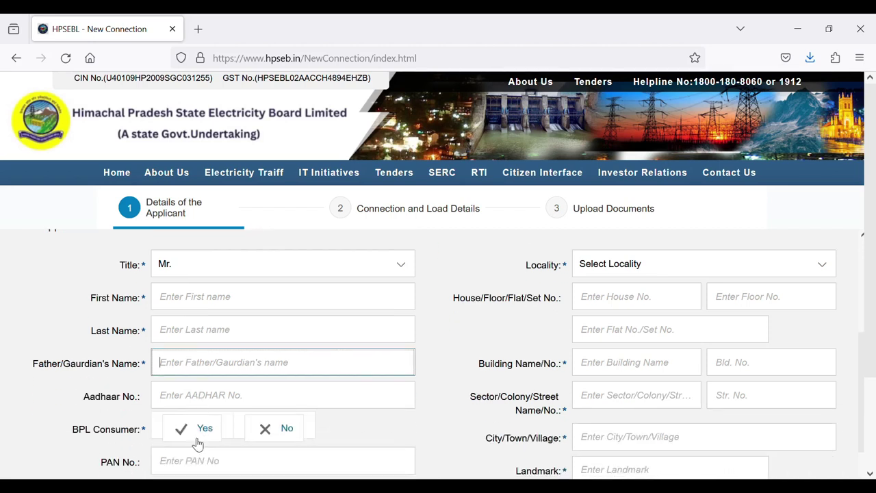
{"action": "left_click", "coordinate": [199, 402]}
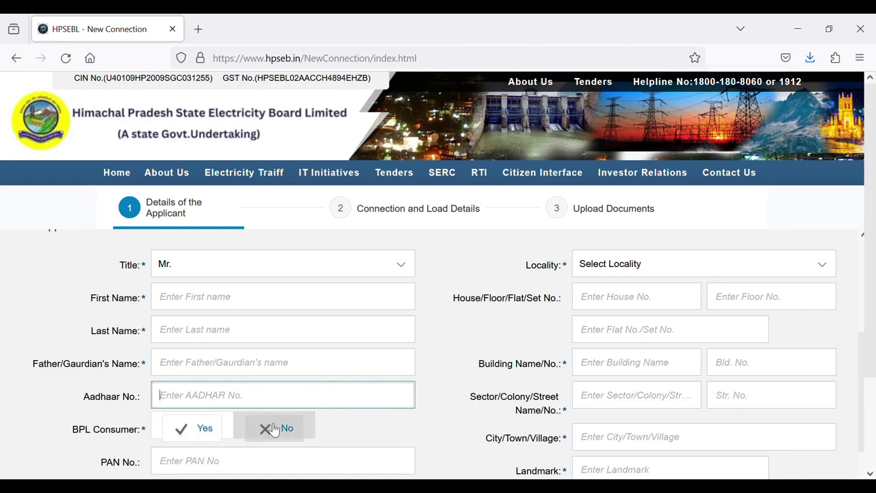
{"action": "scroll", "coordinate": [274, 423], "scroll_direction": "down", "scroll_amount": 2}
{"action": "left_click", "coordinate": [204, 399]}
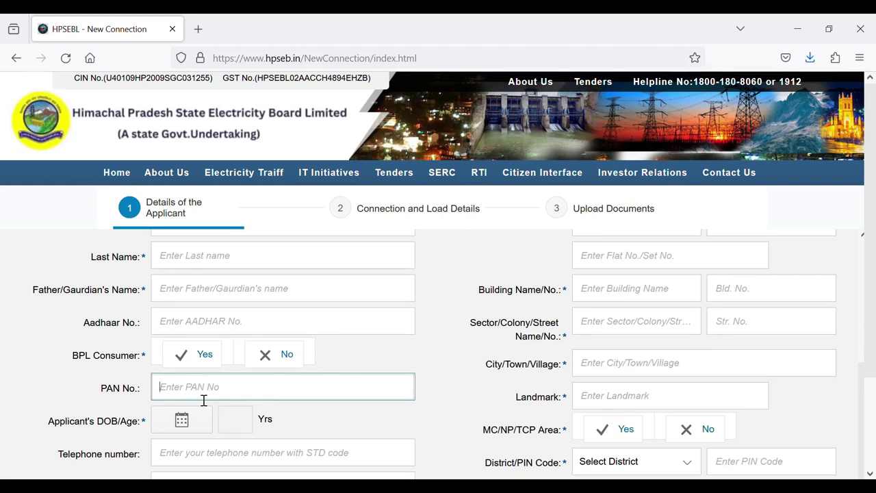
Step: Choose the applicant's date of birth and go over the telephone, e-mail and mobile number fields without filling them
{"action": "left_click", "coordinate": [182, 421]}
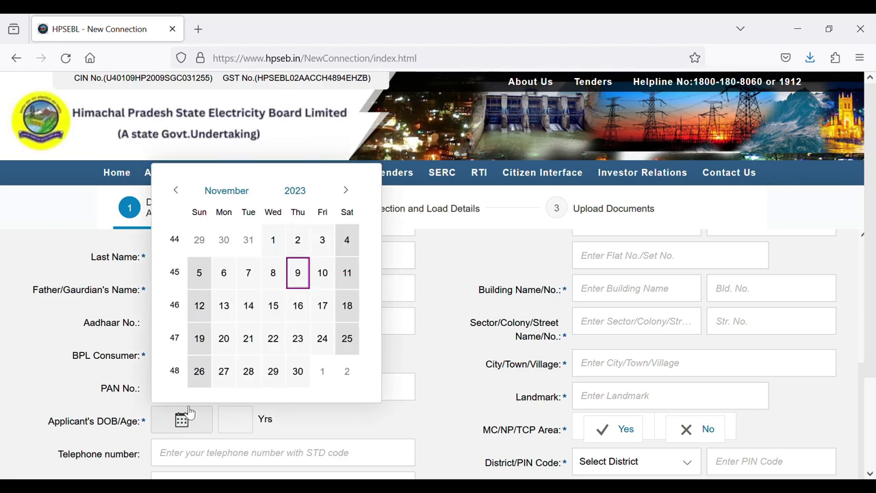
{"action": "left_click", "coordinate": [248, 338]}
{"action": "scroll", "coordinate": [257, 417], "scroll_direction": "down", "scroll_amount": 1}
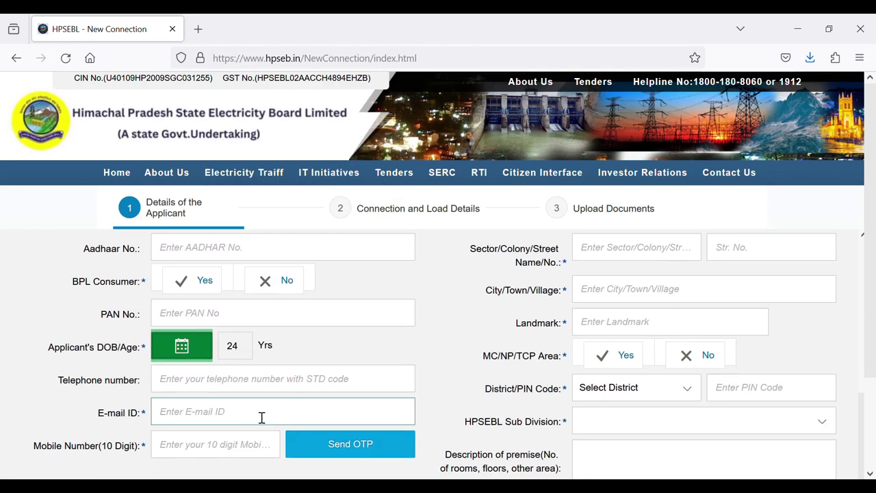
{"action": "left_click", "coordinate": [194, 388]}
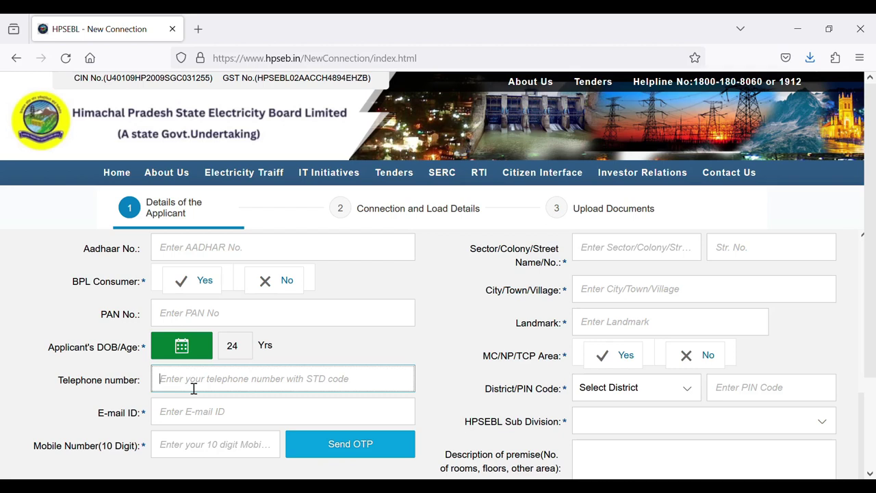
{"action": "left_click", "coordinate": [177, 418]}
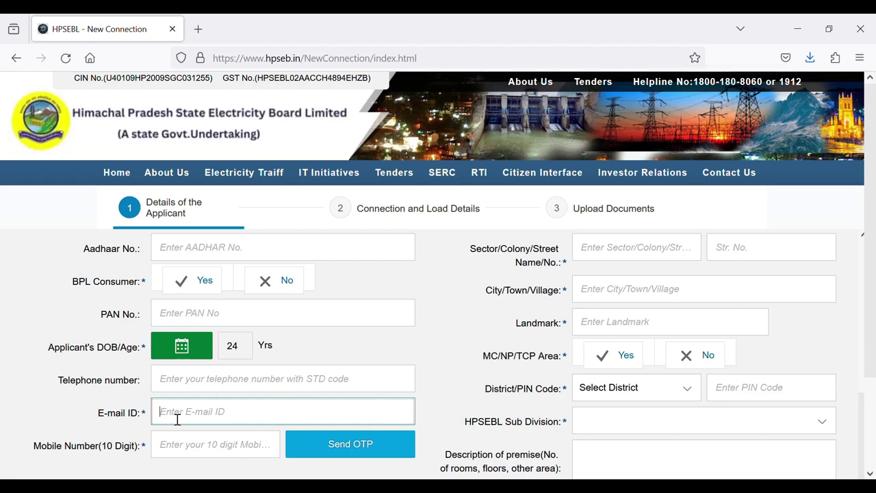
{"action": "left_click", "coordinate": [188, 445]}
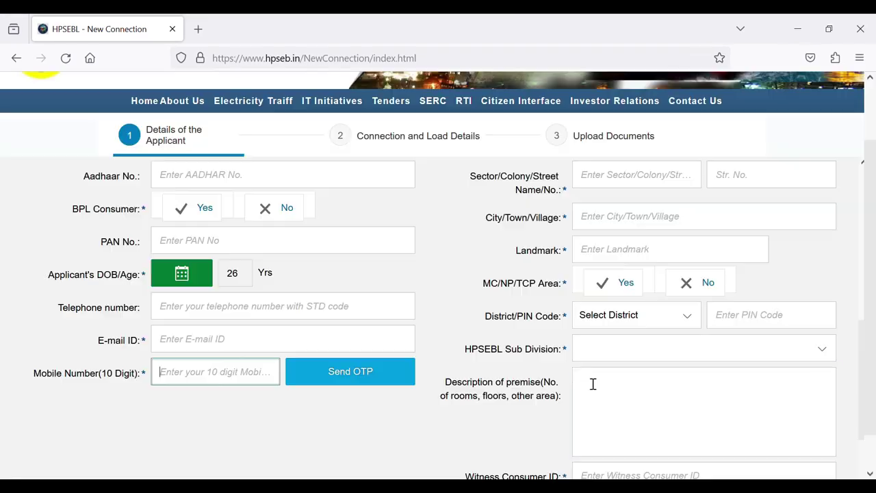
Step: Set the address locality to Rural and go over the floor and flat number fields without filling them
{"action": "scroll", "coordinate": [593, 383], "scroll_direction": "up", "scroll_amount": 5}
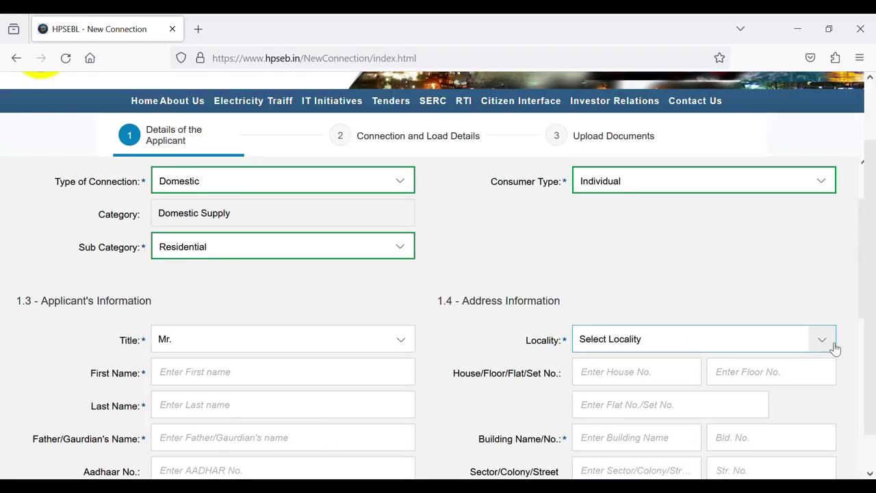
{"action": "left_click", "coordinate": [835, 348]}
{"action": "left_click", "coordinate": [726, 420]}
{"action": "left_click", "coordinate": [734, 379]}
{"action": "left_click", "coordinate": [605, 407]}
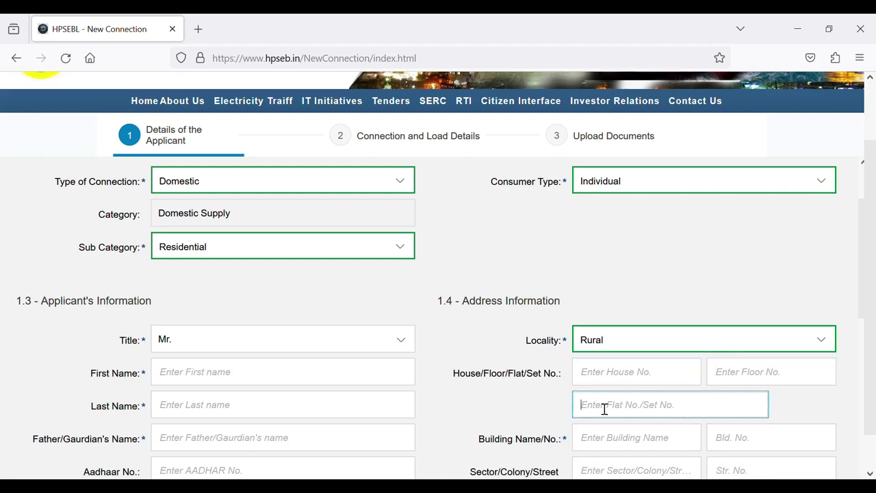
Step: Go over the building name and number, sector/colony/street and city/town/village fields of the address without filling them
{"action": "scroll", "coordinate": [604, 408], "scroll_direction": "down", "scroll_amount": 2}
{"action": "left_click", "coordinate": [602, 370]}
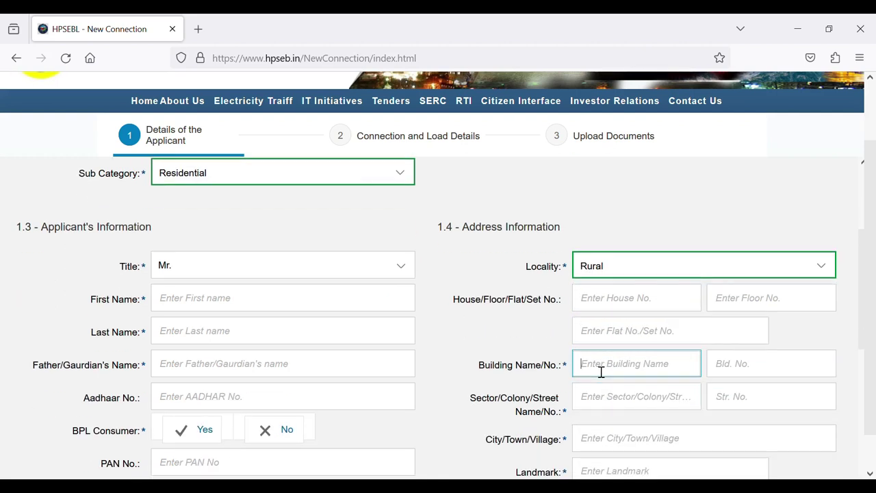
{"action": "left_click", "coordinate": [731, 370]}
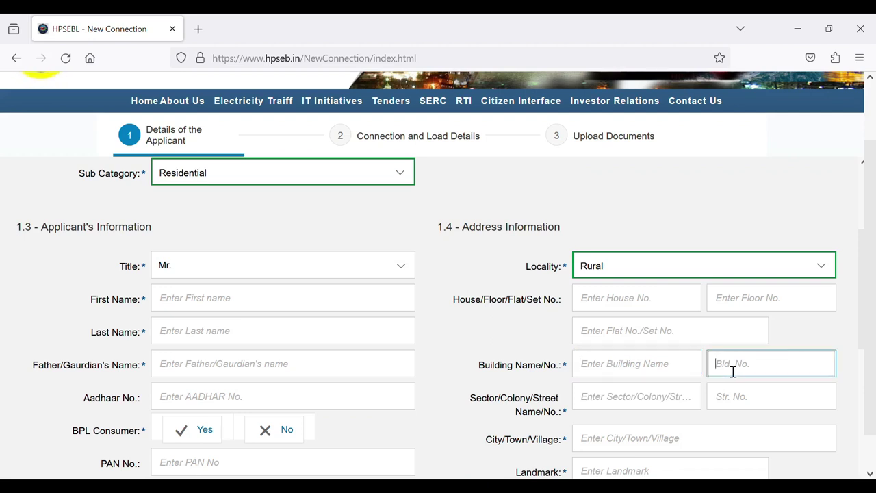
{"action": "left_click", "coordinate": [601, 404]}
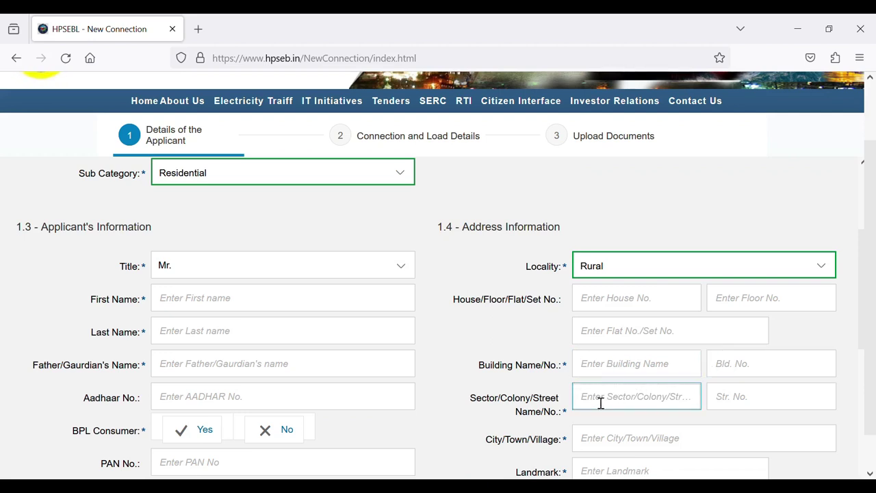
{"action": "left_click", "coordinate": [725, 392]}
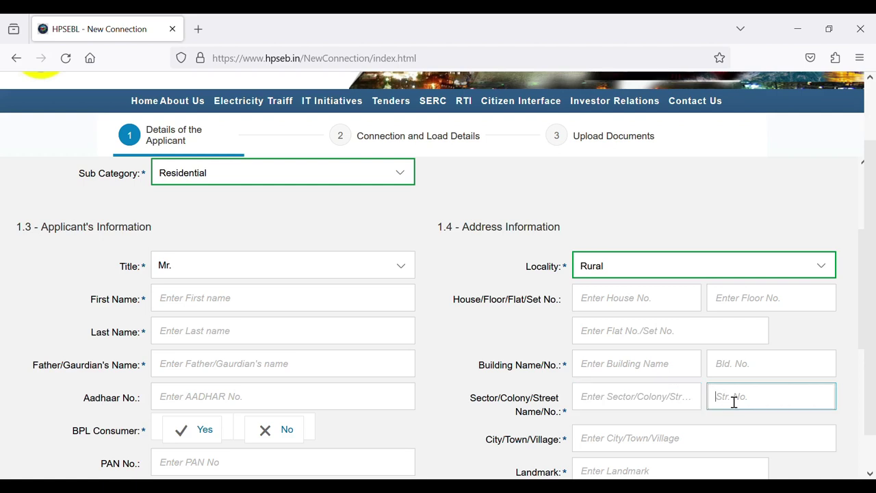
{"action": "left_click", "coordinate": [606, 444]}
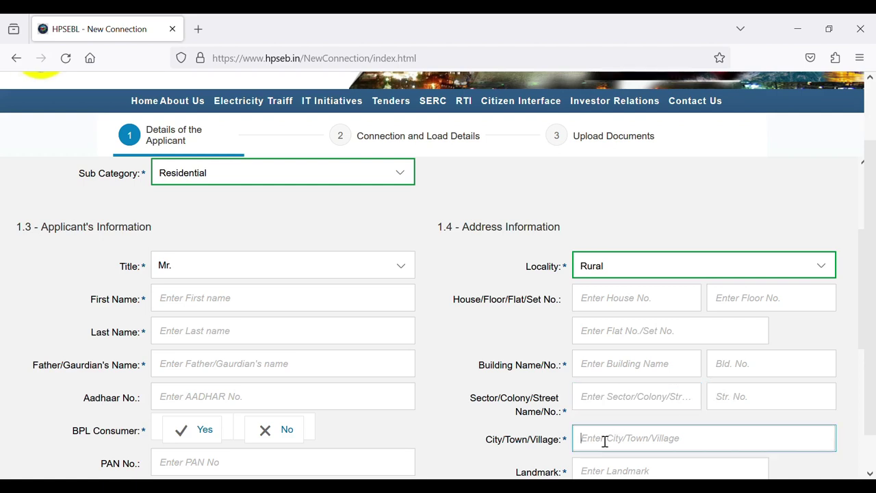
Step: Mark the MC/NP/TCP Area as Yes and go over the landmark, district and PIN code fields without filling them
{"action": "scroll", "coordinate": [606, 443], "scroll_direction": "down", "scroll_amount": 2}
{"action": "left_click", "coordinate": [599, 327]}
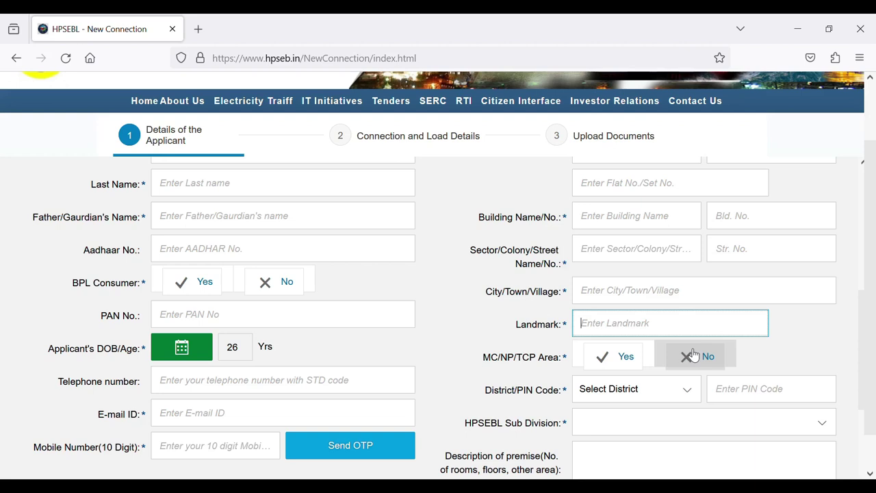
{"action": "left_click", "coordinate": [631, 356]}
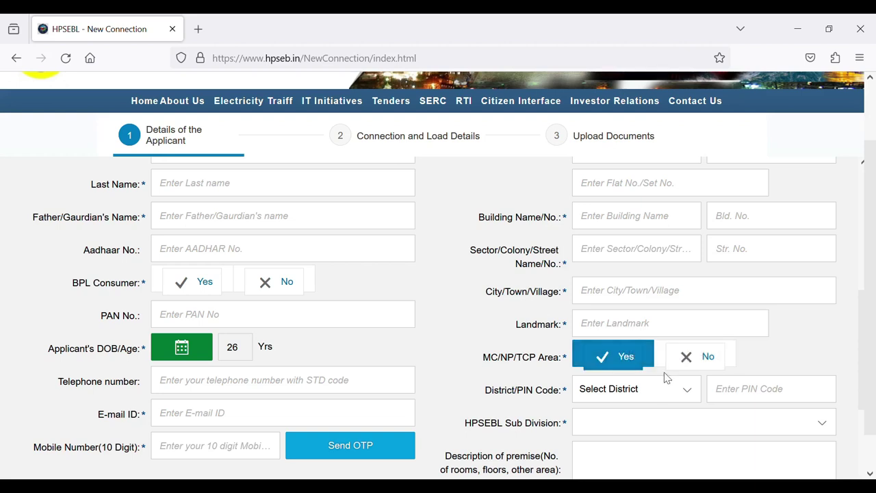
{"action": "left_click", "coordinate": [686, 388]}
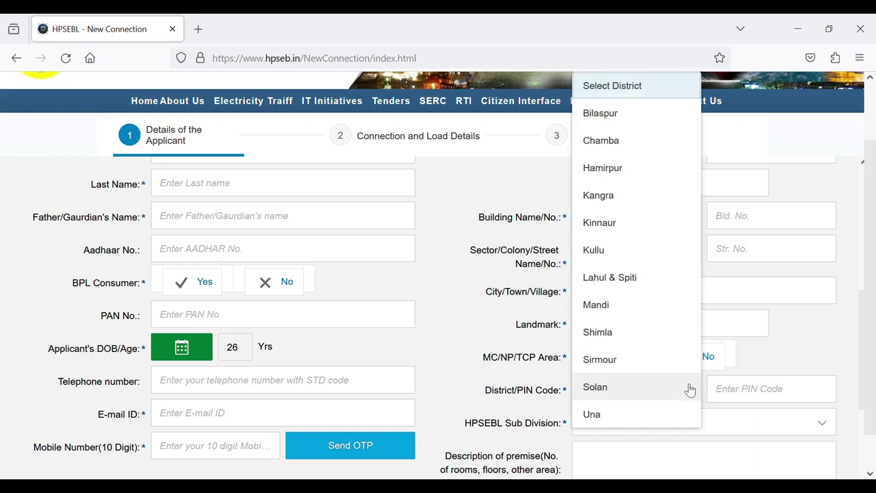
{"action": "left_click", "coordinate": [738, 396]}
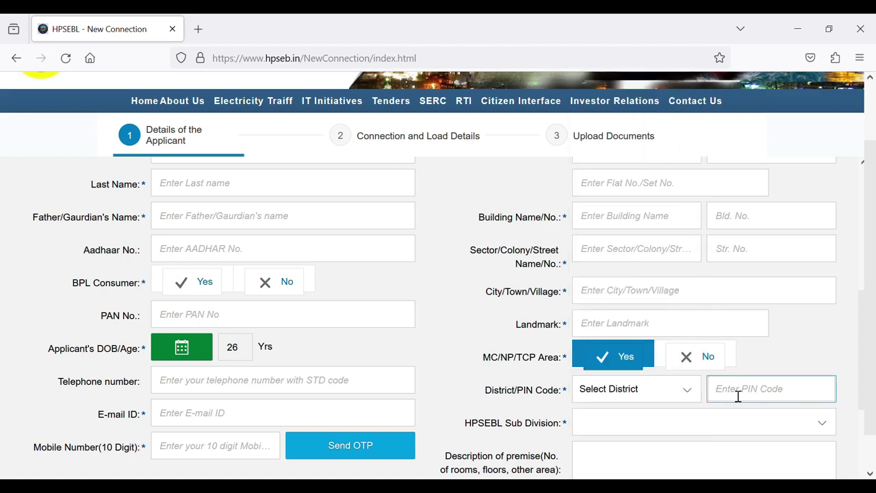
Step: Go over the premise description and Witness Consumer ID fields without filling them, and proceed to the Connection and Load Details step
{"action": "scroll", "coordinate": [619, 264], "scroll_direction": "down", "scroll_amount": 3}
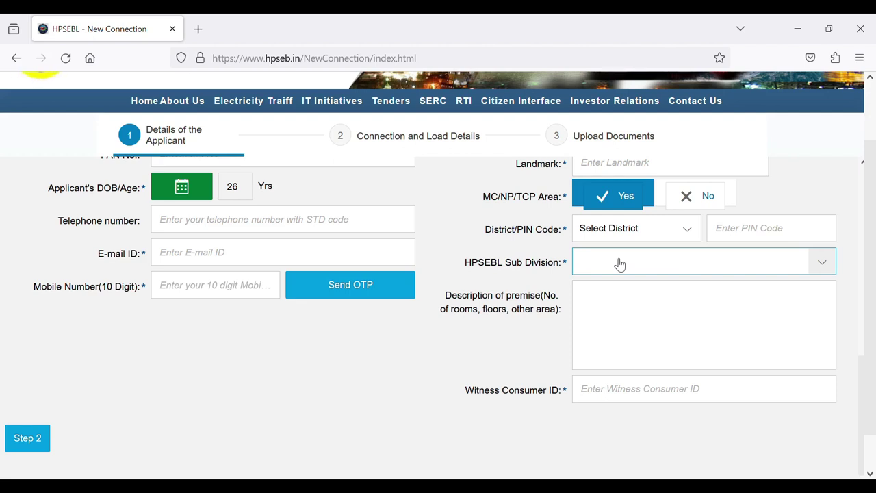
{"action": "left_click", "coordinate": [604, 295]}
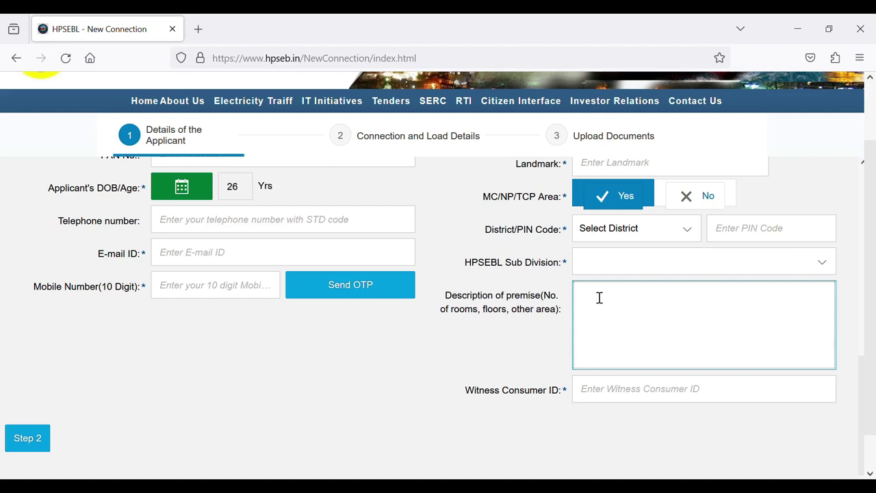
{"action": "left_click", "coordinate": [605, 399]}
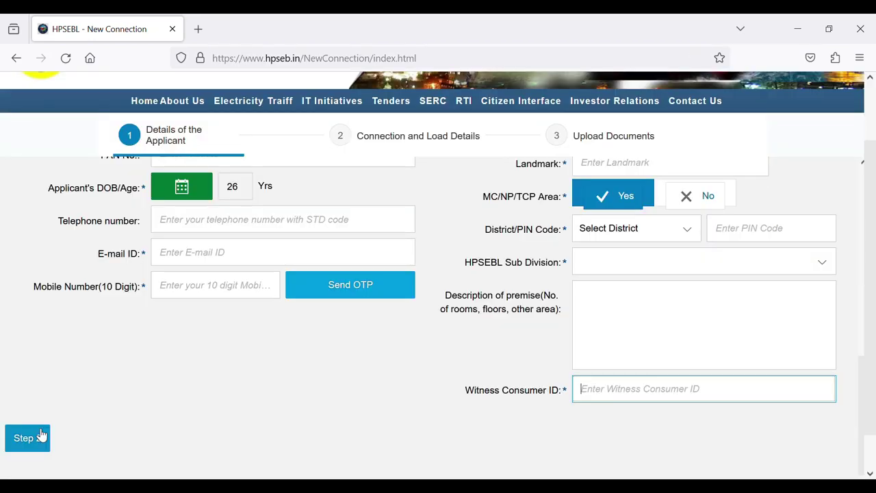
{"action": "left_click", "coordinate": [27, 438]}
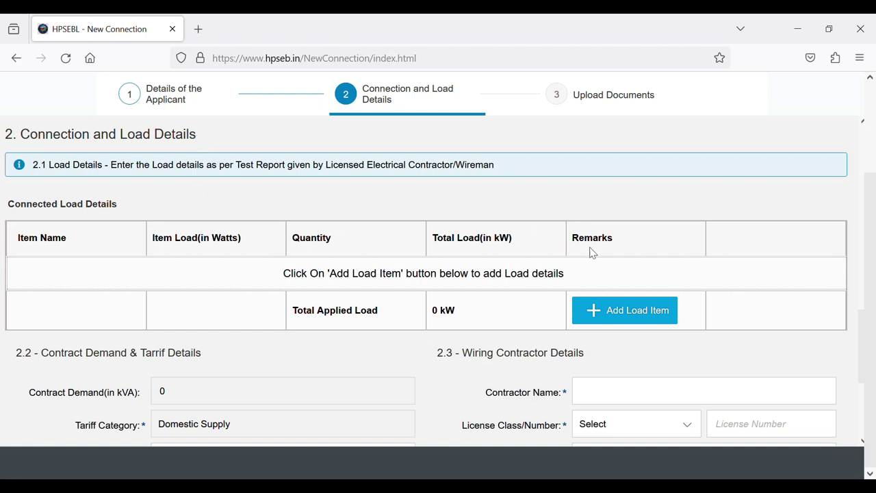
Step: Add a Power Socket 1000 Watt(s) load item with a quantity of 5 to the connected load details
{"action": "left_click", "coordinate": [635, 312]}
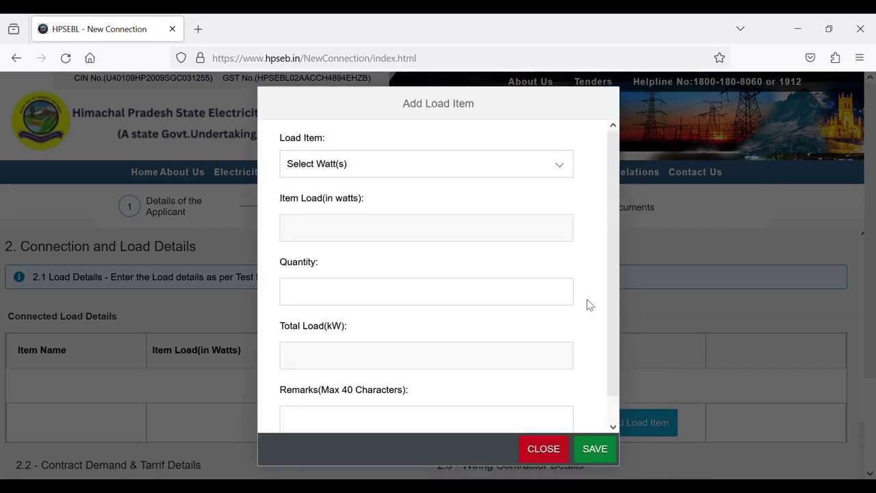
{"action": "left_click", "coordinate": [563, 164]}
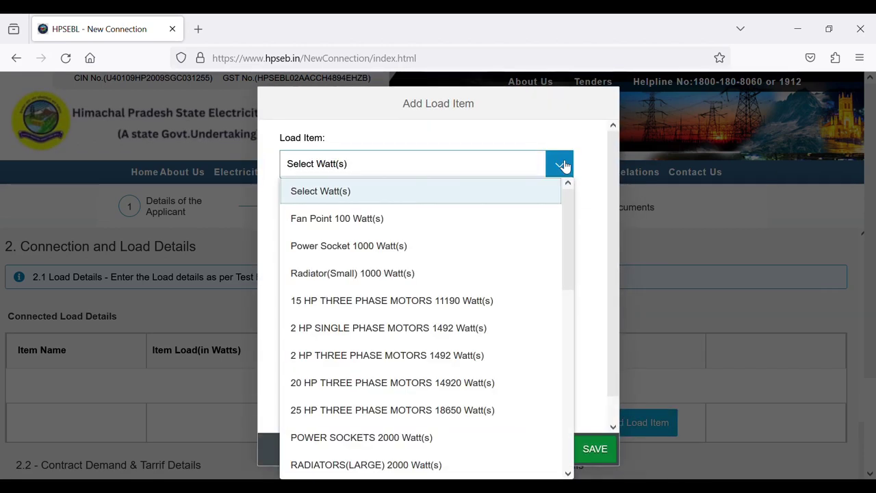
{"action": "left_click", "coordinate": [414, 247]}
{"action": "left_click", "coordinate": [310, 293]}
{"action": "type", "text": "5"}
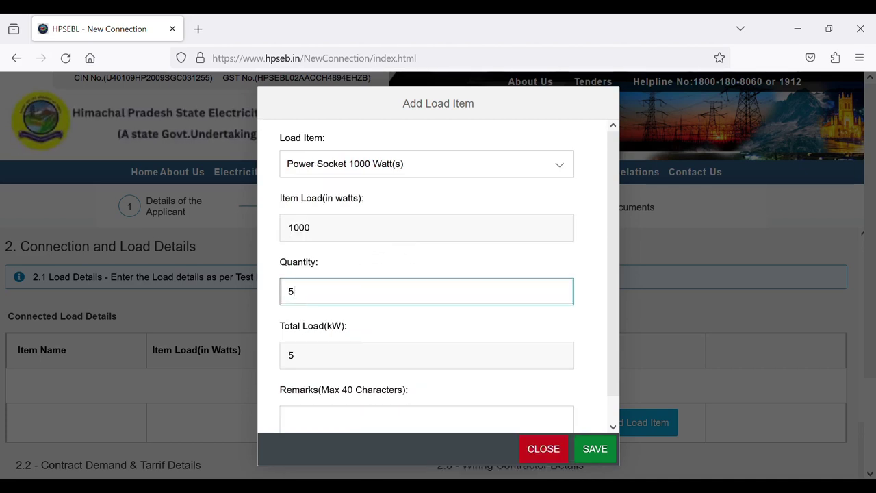
{"action": "left_click", "coordinate": [595, 449]}
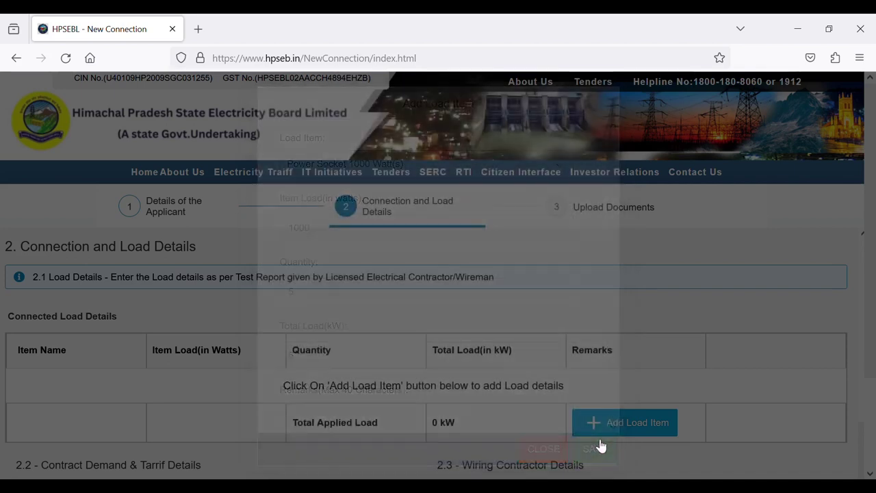
Step: Add a Light point 60 Watt(s) load item with a quantity of 15 to the connected load details
{"action": "scroll", "coordinate": [670, 393], "scroll_direction": "down", "scroll_amount": 3}
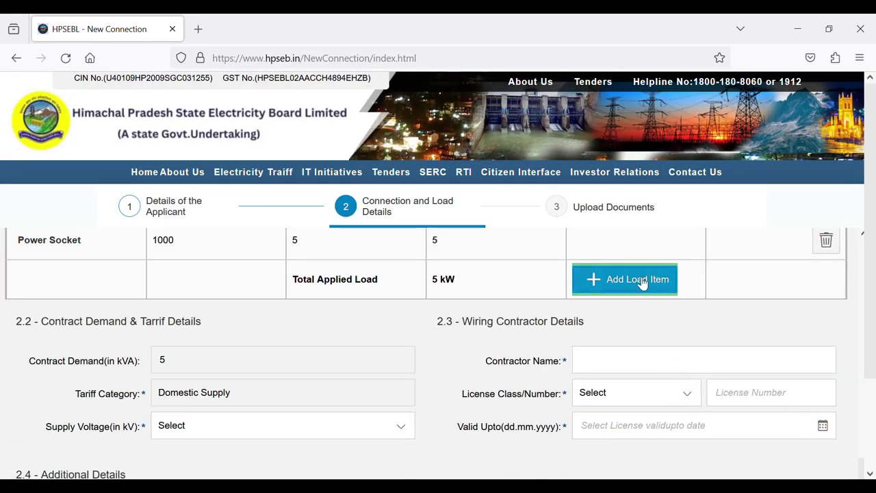
{"action": "left_click", "coordinate": [636, 279]}
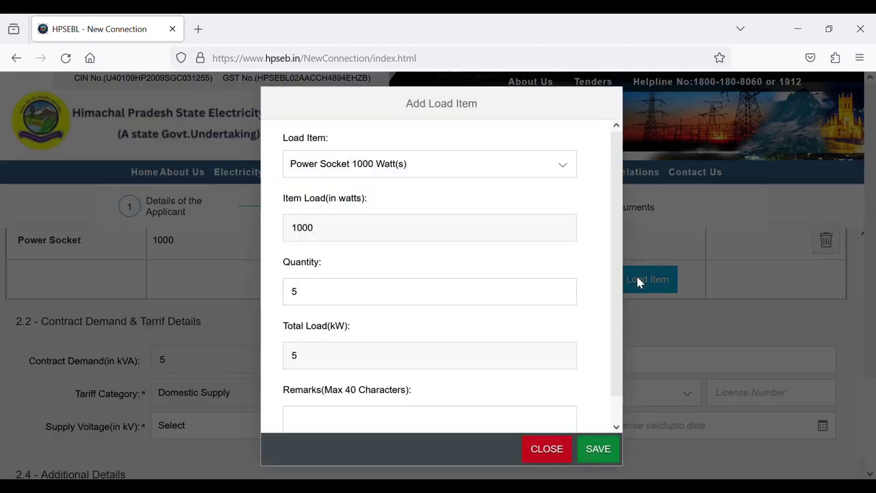
{"action": "left_click", "coordinate": [556, 165]}
{"action": "scroll", "coordinate": [450, 267], "scroll_direction": "down", "scroll_amount": 1}
{"action": "scroll", "coordinate": [451, 267], "scroll_direction": "down", "scroll_amount": 4}
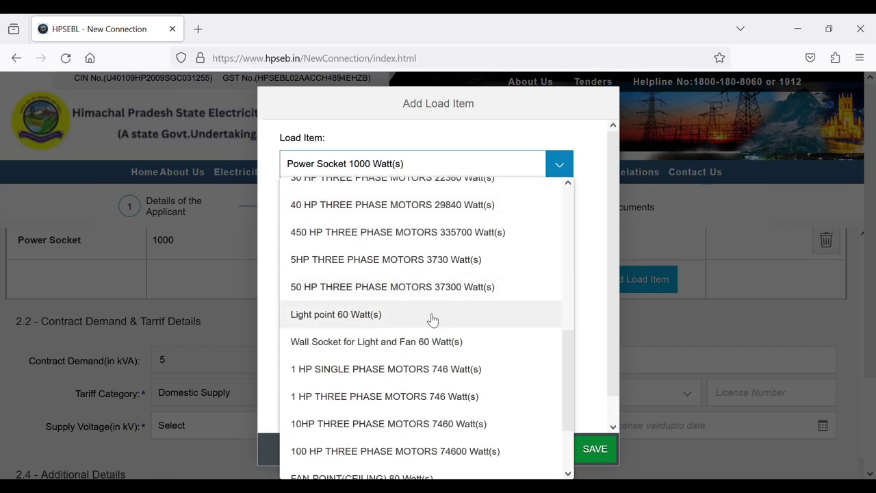
{"action": "left_click", "coordinate": [394, 316]}
{"action": "left_click", "coordinate": [309, 293]}
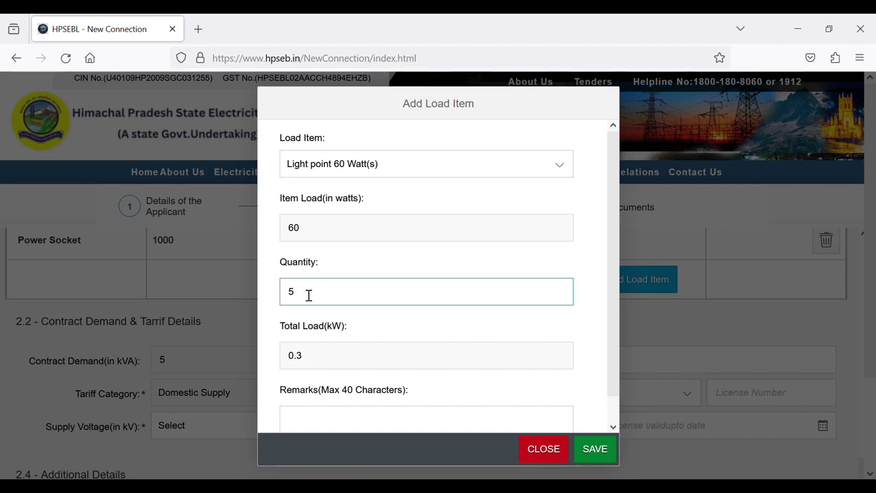
{"action": "key", "text": "BackSpace"}
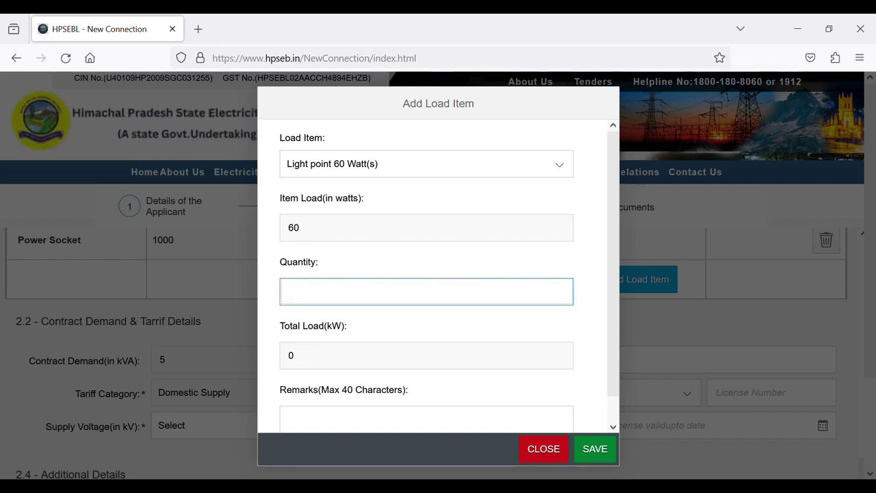
{"action": "type", "text": "15"}
{"action": "left_click", "coordinate": [595, 451]}
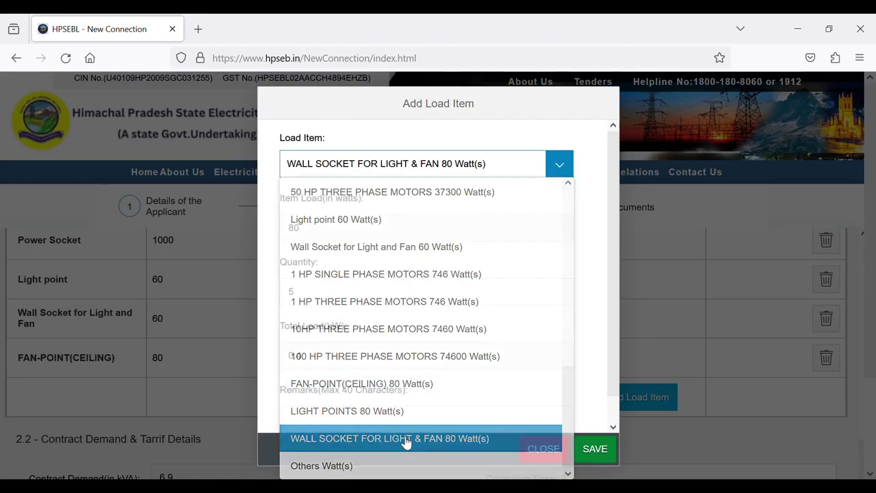
Step: Choose WALL SOCKET FOR LIGHT & FAN 80 Watt(s) as the load item and save it with a quantity of 5
{"action": "left_click", "coordinate": [406, 442]}
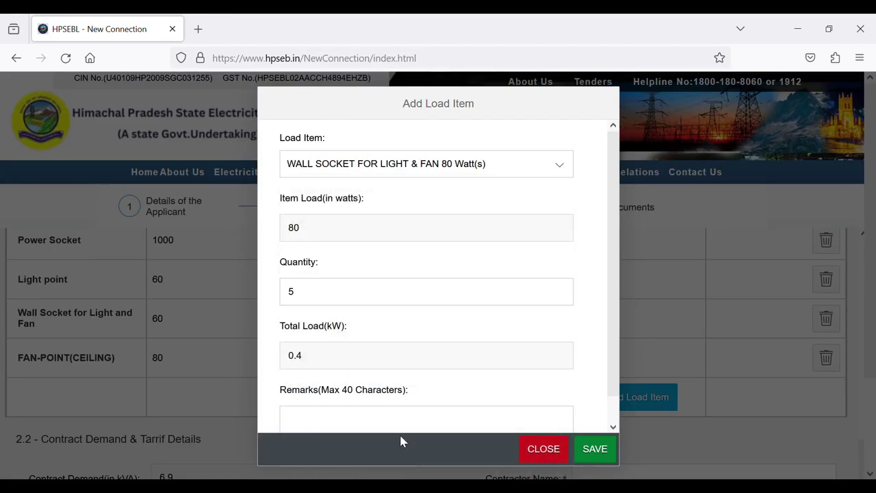
{"action": "left_click", "coordinate": [595, 449]}
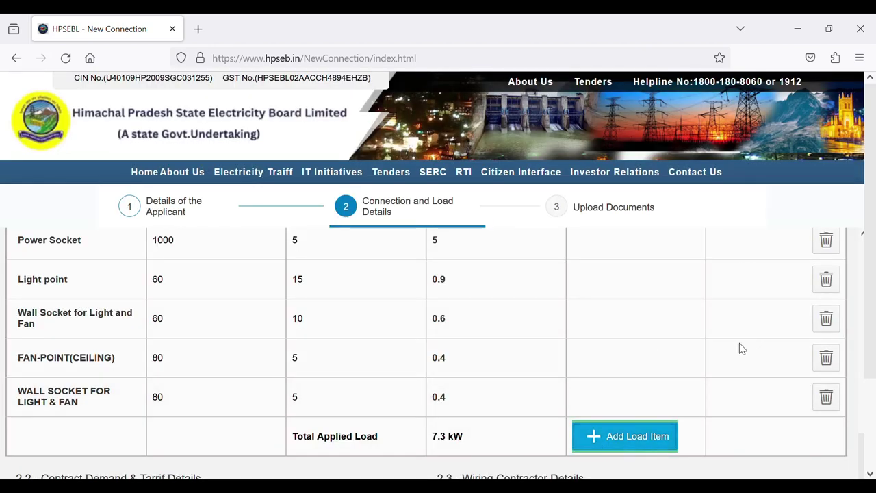
Step: Review the total applied load and contract demand, and set the supply voltage to 0.23 kV
{"action": "scroll", "coordinate": [237, 268], "scroll_direction": "down", "scroll_amount": 2}
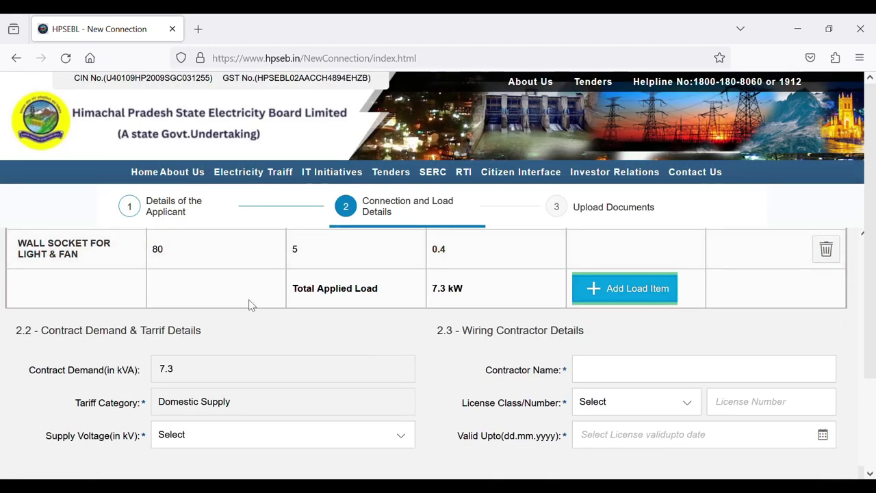
{"action": "scroll", "coordinate": [256, 310], "scroll_direction": "down", "scroll_amount": 1}
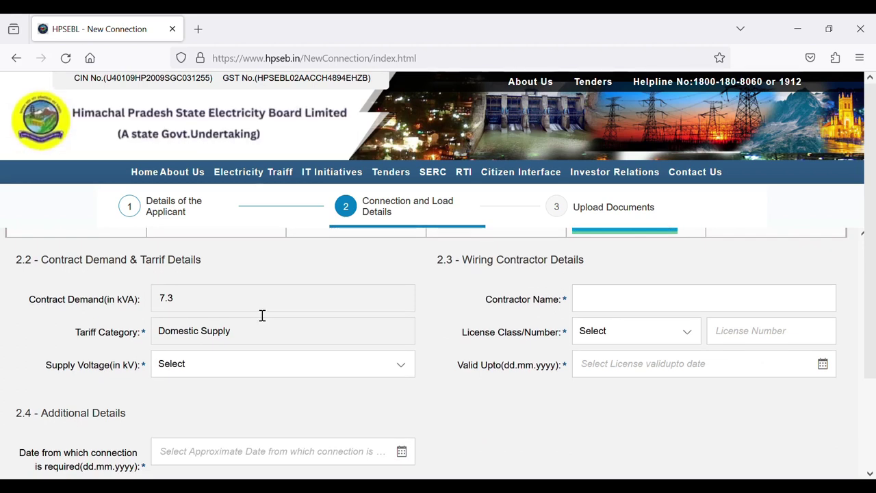
{"action": "scroll", "coordinate": [259, 314], "scroll_direction": "up", "scroll_amount": 1}
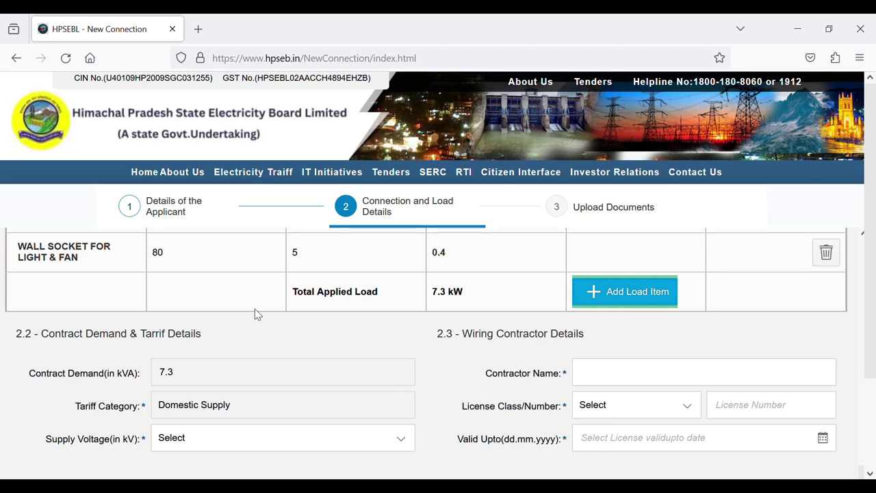
{"action": "scroll", "coordinate": [254, 314], "scroll_direction": "down", "scroll_amount": 1}
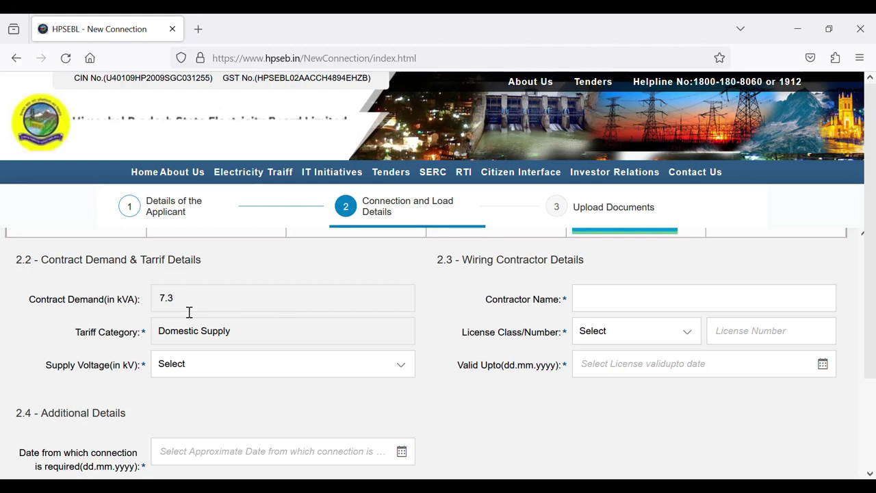
{"action": "left_click", "coordinate": [403, 364]}
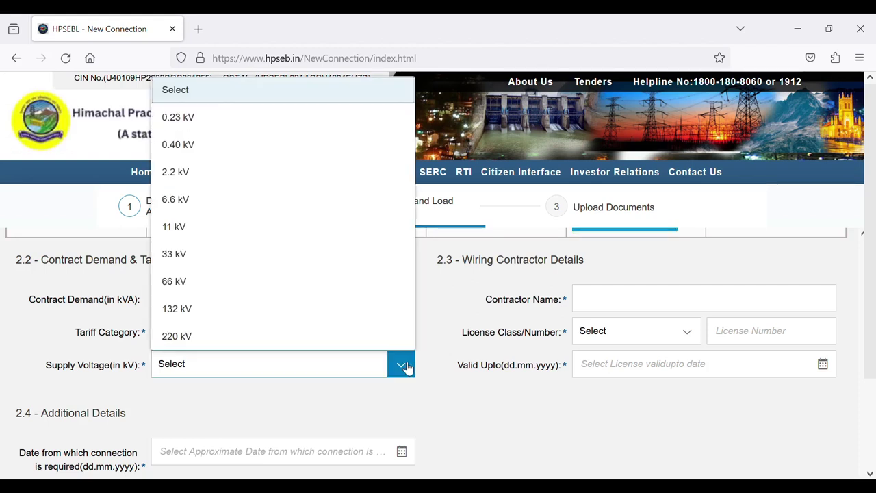
{"action": "left_click", "coordinate": [219, 119]}
{"action": "mouse_move", "coordinate": [194, 199]}
Step: Set the wiring contractor's license class to A and go over the contractor name and license number fields without filling them
{"action": "left_click", "coordinate": [600, 307]}
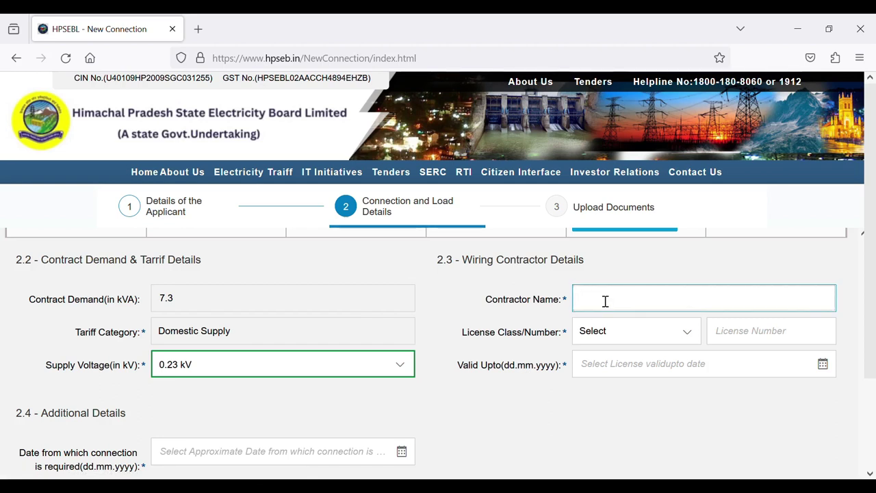
{"action": "left_click", "coordinate": [687, 332]}
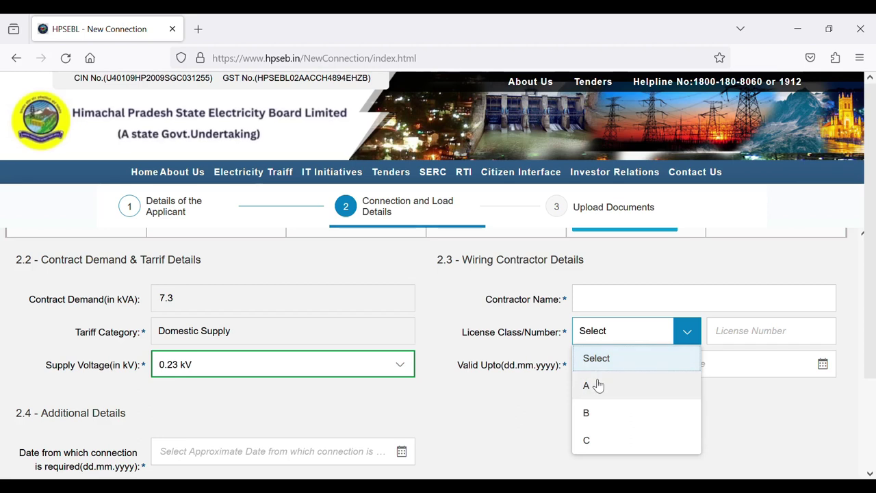
{"action": "left_click", "coordinate": [588, 387]}
{"action": "left_click", "coordinate": [745, 337]}
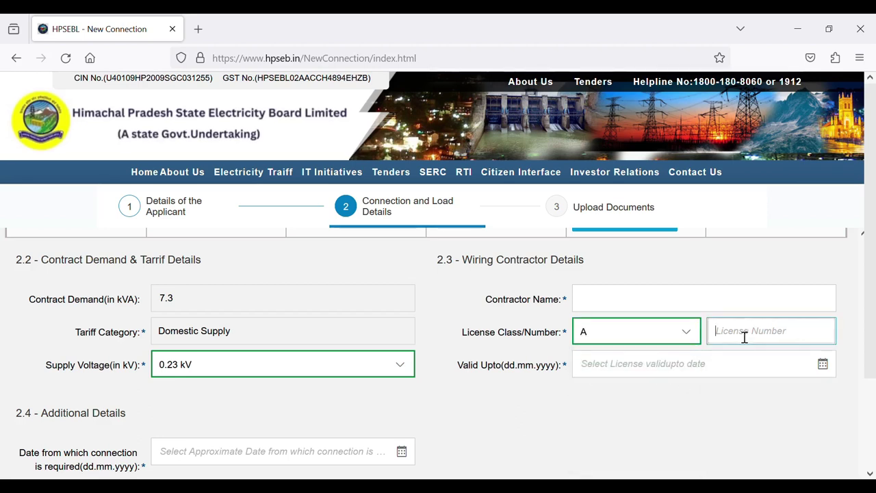
Step: Set the wiring contractor's license validity date to 24.11.2027
{"action": "key", "text": "Tab"}
{"action": "left_click", "coordinate": [706, 296]}
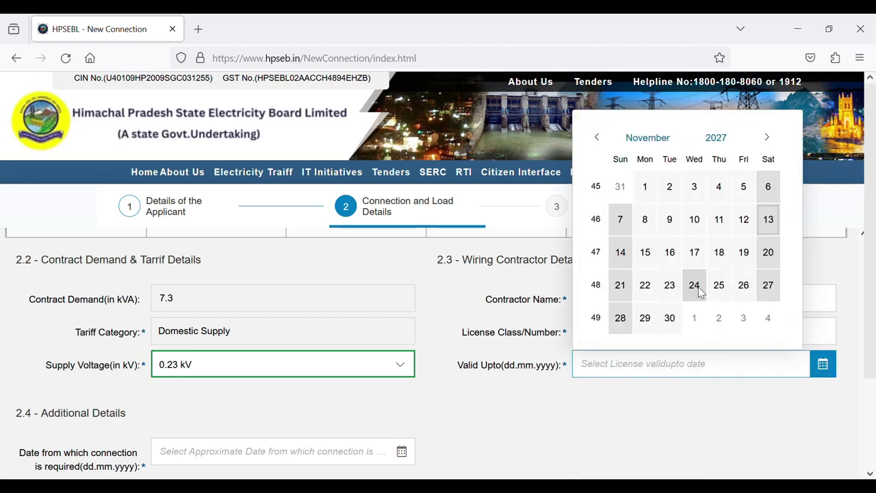
{"action": "left_click", "coordinate": [702, 294]}
Step: Set the date from which the connection is required to 16.11.2023 and proceed to the Upload Documents step
{"action": "scroll", "coordinate": [307, 390], "scroll_direction": "down", "scroll_amount": 3}
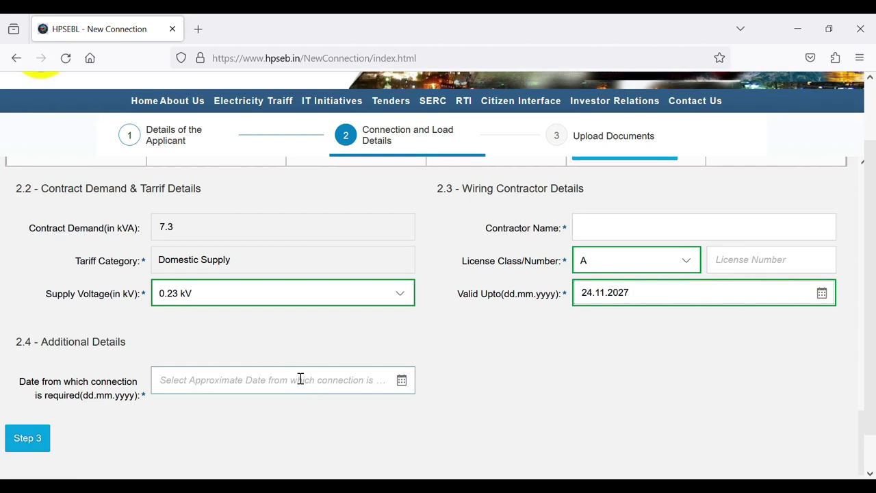
{"action": "left_click_drag", "start_coordinate": [28, 346], "coordinate": [235, 346]}
{"action": "left_click", "coordinate": [235, 346]}
{"action": "left_click", "coordinate": [402, 340]}
{"action": "left_click", "coordinate": [296, 226]}
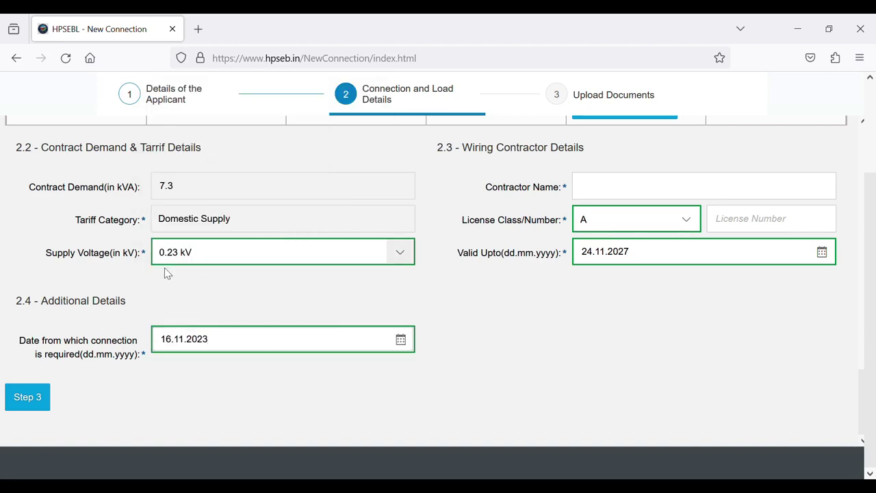
{"action": "left_click", "coordinate": [27, 397]}
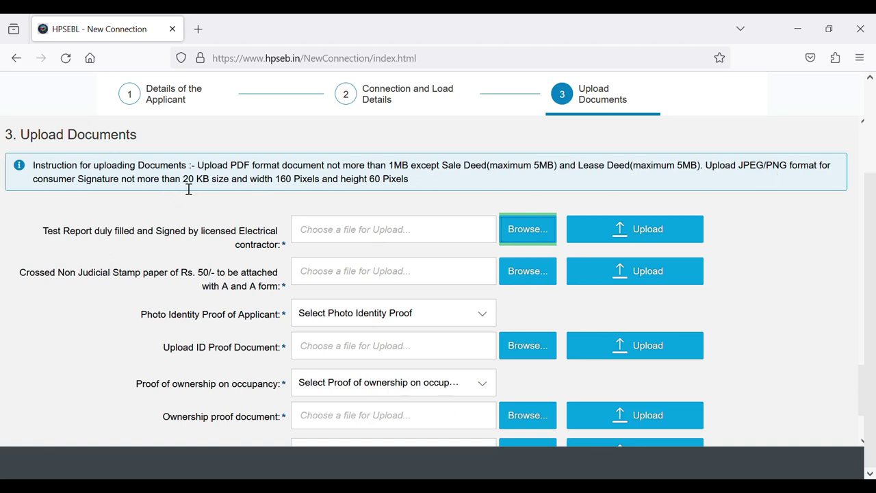
Step: Review the signature file size and dimension limits and the test report and Rs. 50 stamp paper upload requirements
{"action": "left_click_drag", "start_coordinate": [183, 181], "coordinate": [409, 191]}
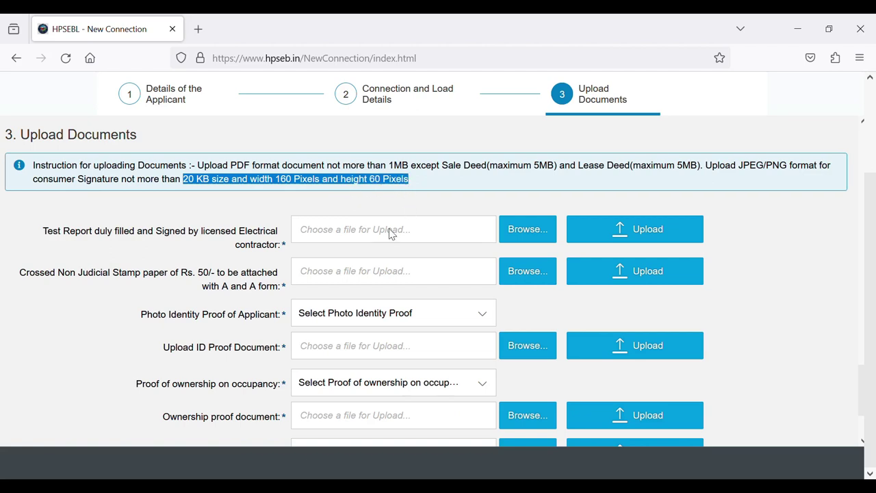
{"action": "left_click_drag", "start_coordinate": [44, 233], "coordinate": [281, 254]}
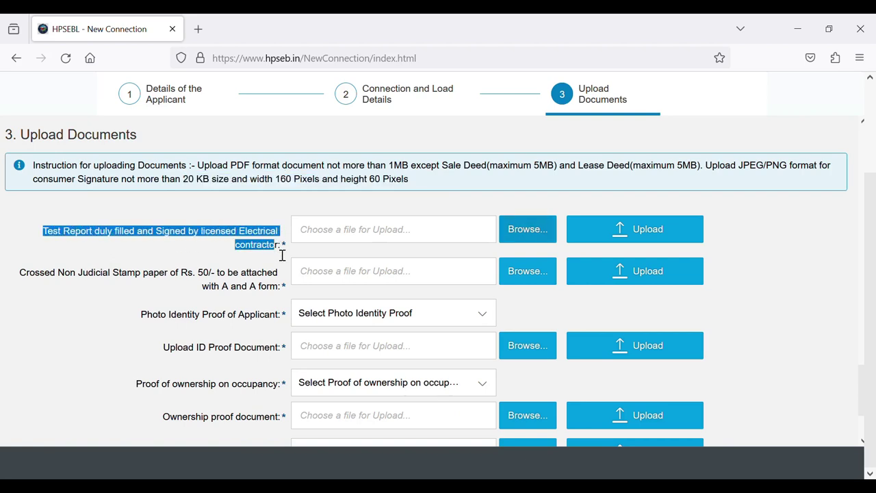
{"action": "left_click_drag", "start_coordinate": [20, 273], "coordinate": [283, 293]}
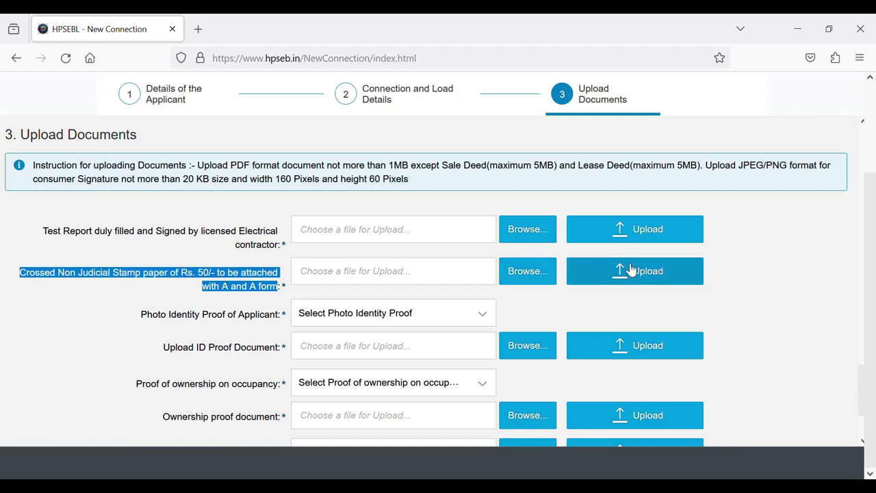
Step: Choose Aadhaar Card as the applicant's photo identity proof
{"action": "left_click_drag", "start_coordinate": [141, 319], "coordinate": [283, 329]}
{"action": "left_click", "coordinate": [363, 321]}
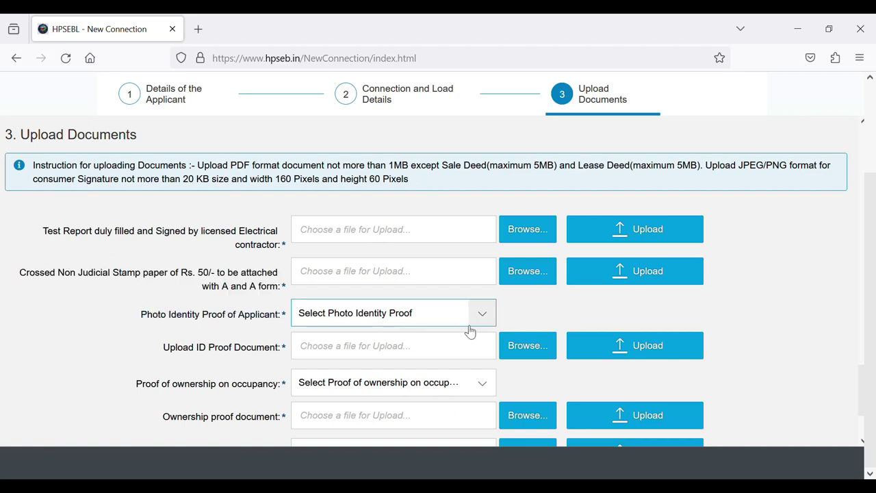
{"action": "left_click", "coordinate": [485, 315]}
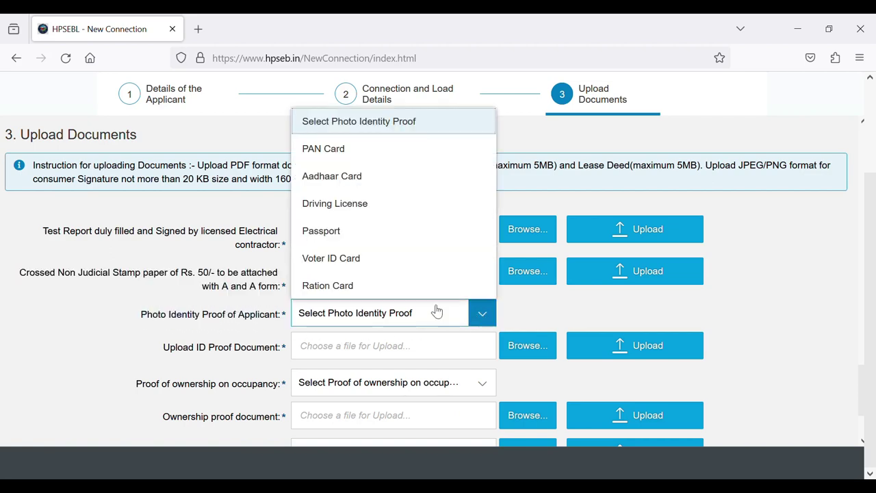
{"action": "left_click", "coordinate": [363, 178]}
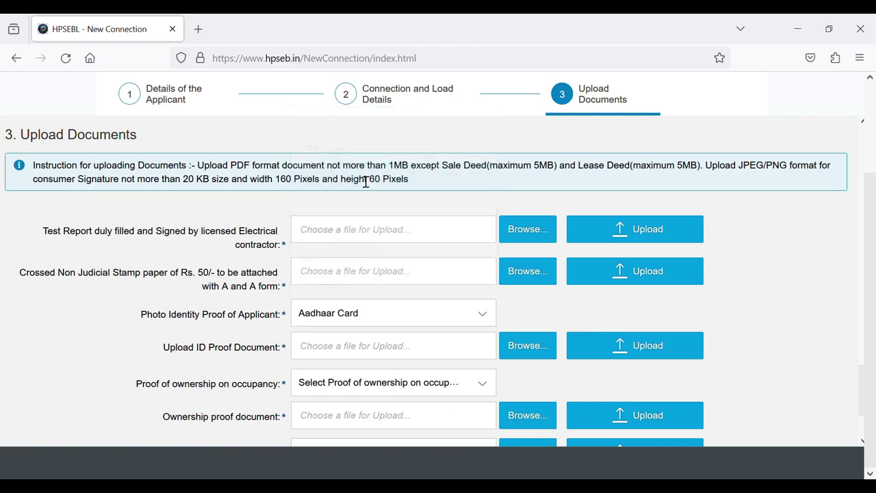
Step: Choose Revenue Papers for Land/Builing/Premises as the proof of ownership on occupancy
{"action": "left_click", "coordinate": [169, 360]}
{"action": "scroll", "coordinate": [612, 352], "scroll_direction": "down", "scroll_amount": 2}
{"action": "left_click_drag", "start_coordinate": [140, 313], "coordinate": [285, 319]}
{"action": "left_click", "coordinate": [334, 312]}
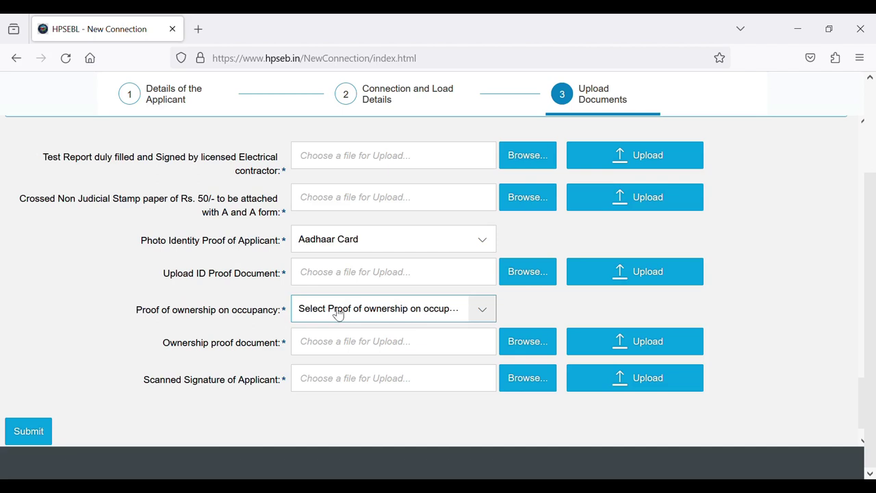
{"action": "left_click", "coordinate": [484, 310]}
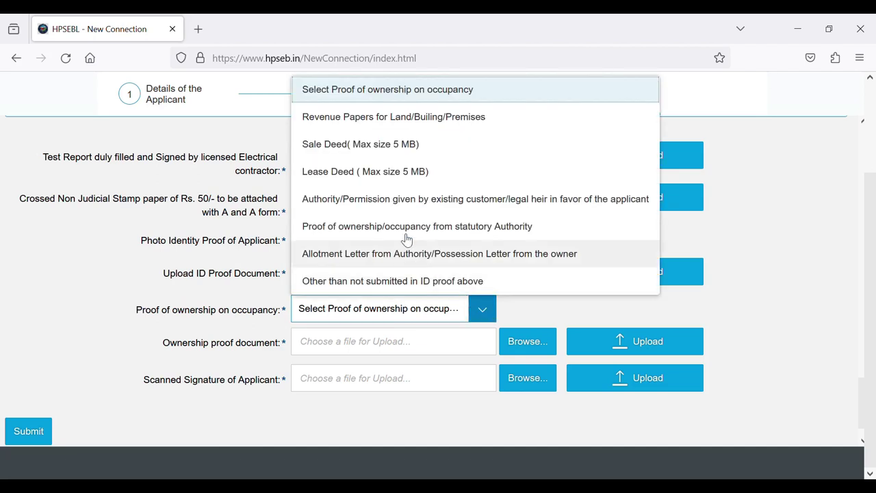
{"action": "left_click", "coordinate": [370, 118]}
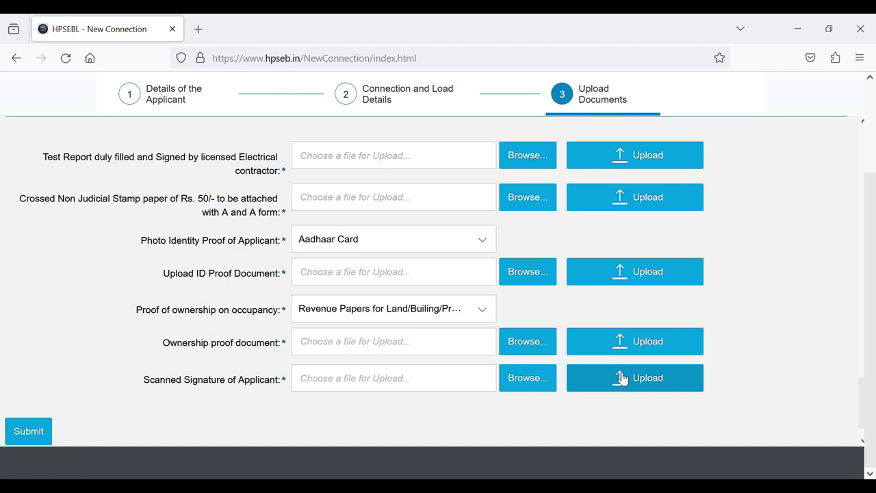
{"action": "scroll", "coordinate": [622, 379], "scroll_direction": "up", "scroll_amount": 2}
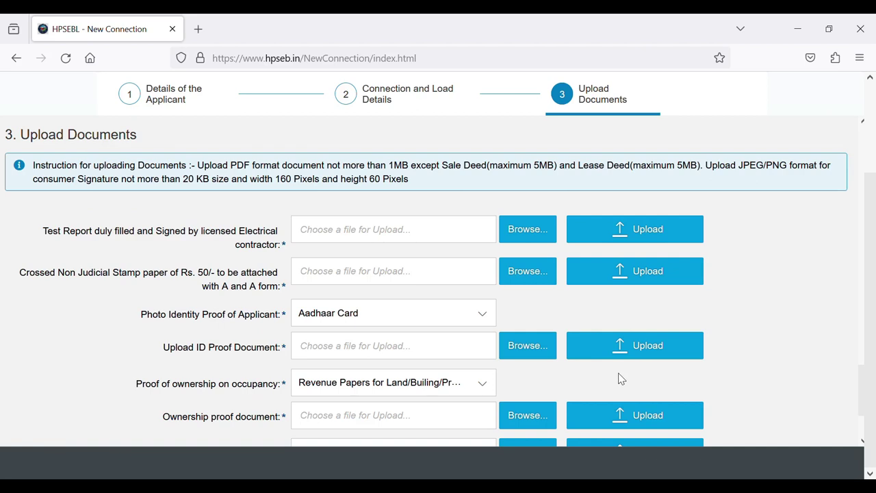
{"action": "scroll", "coordinate": [621, 377], "scroll_direction": "down", "scroll_amount": 3}
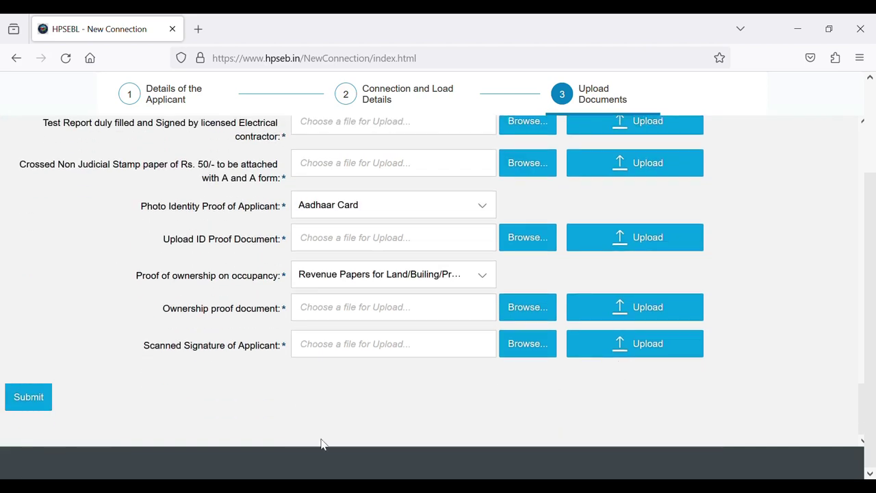